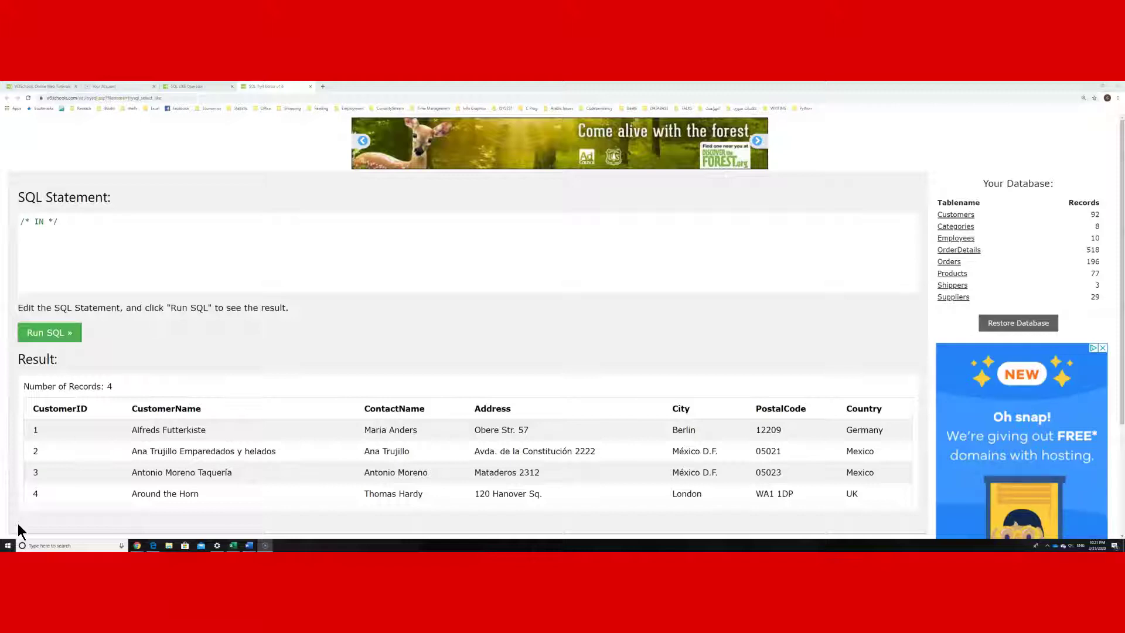
Run 'Select * from customers Where country IN ('Germany', 'France', 'UK')', returning 29 records
{"action": "left_click_drag", "start_coordinate": [24, 442], "coordinate": [183, 349]}
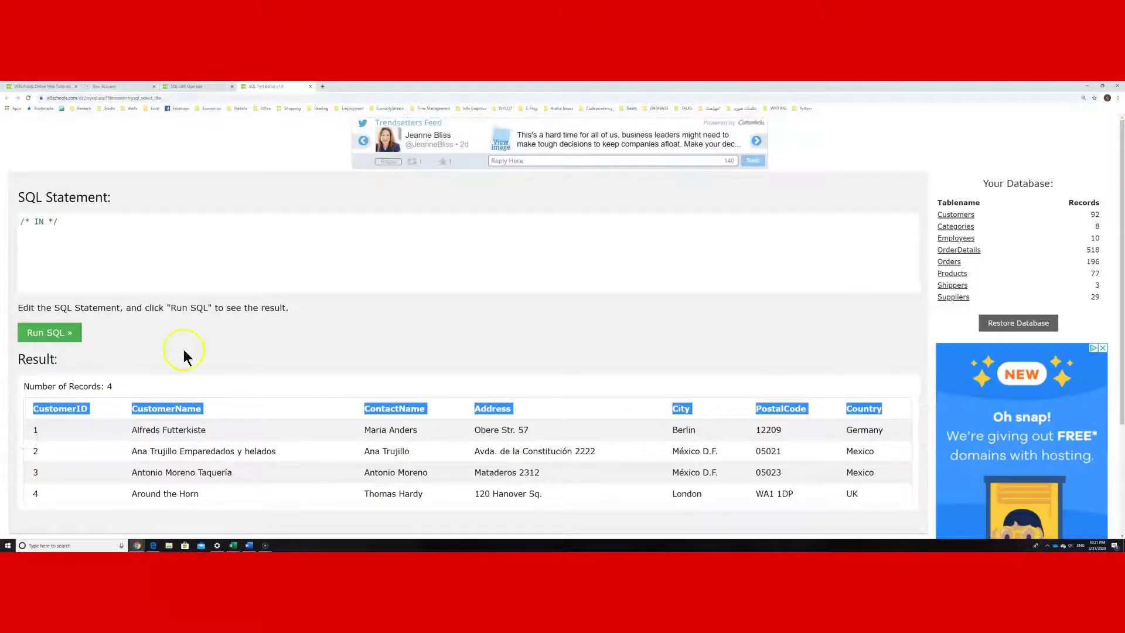
{"action": "left_click", "coordinate": [131, 232]}
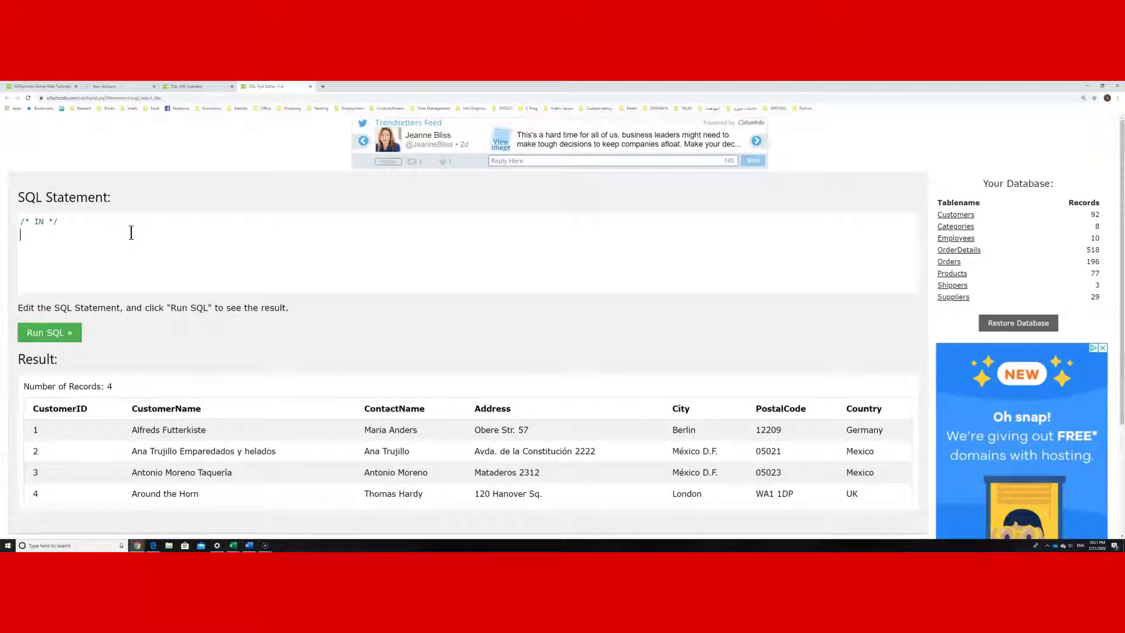
{"action": "type", "text": "s"}
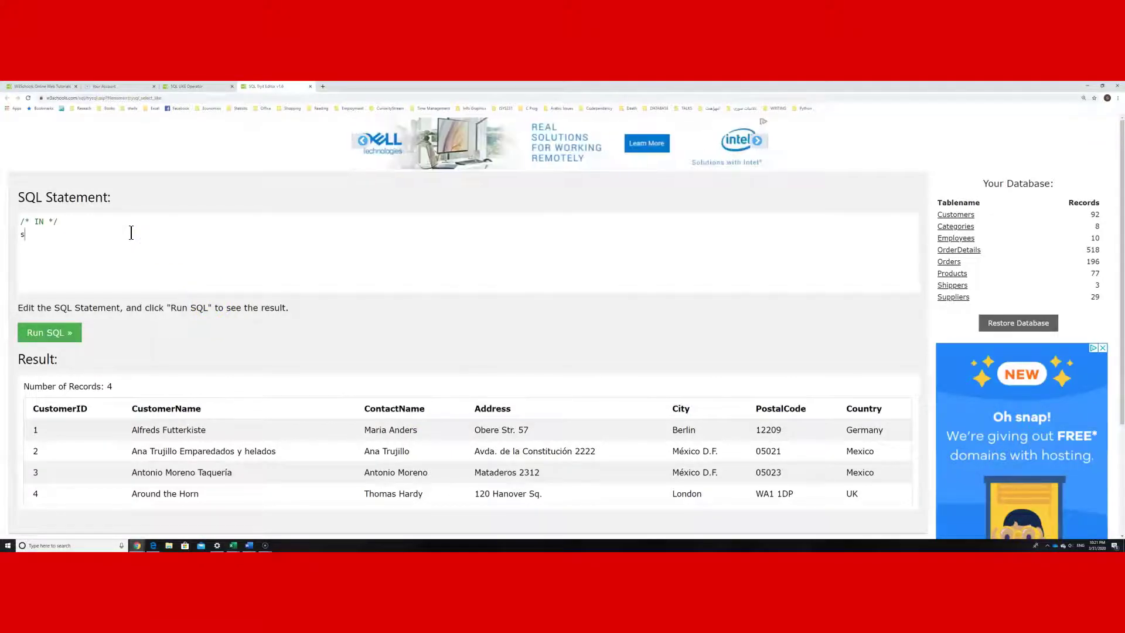
{"action": "type", "text": "Selec"}
{"action": "type", "text": "t"}
{"action": "type", "text": "* from cu"}
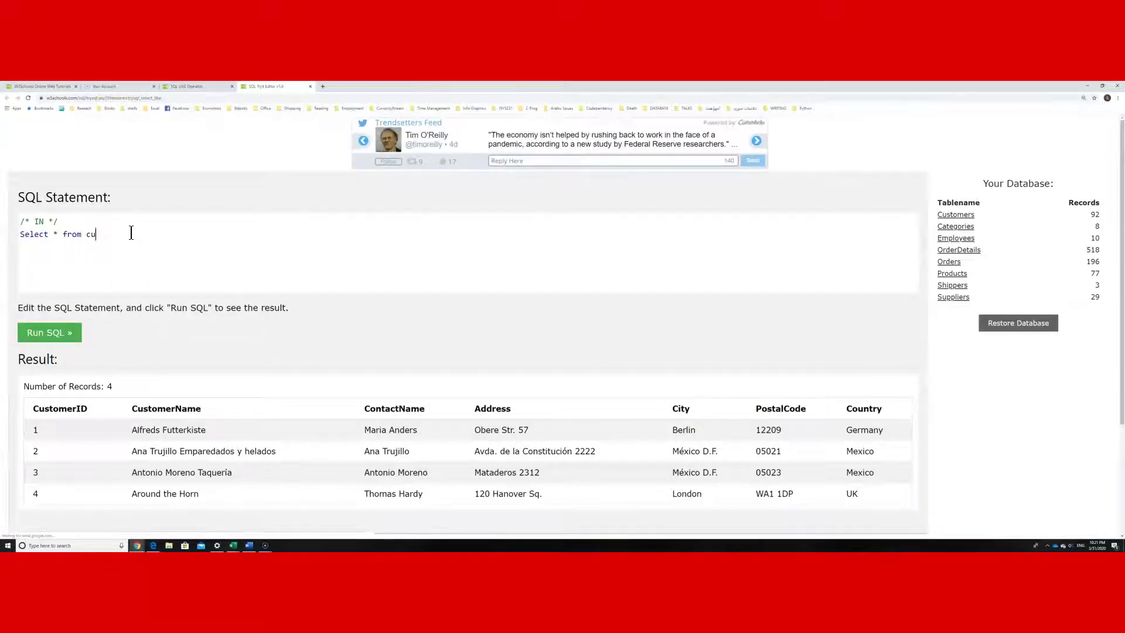
{"action": "type", "text": "stomers"}
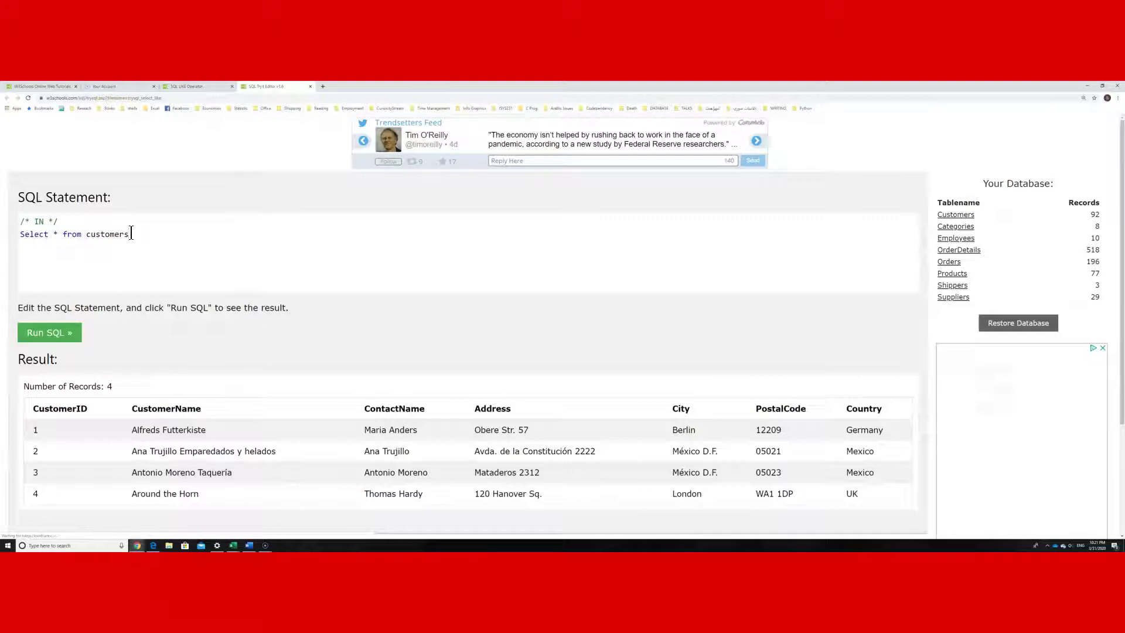
{"action": "key", "text": "Return"}
{"action": "type", "text": "Where "}
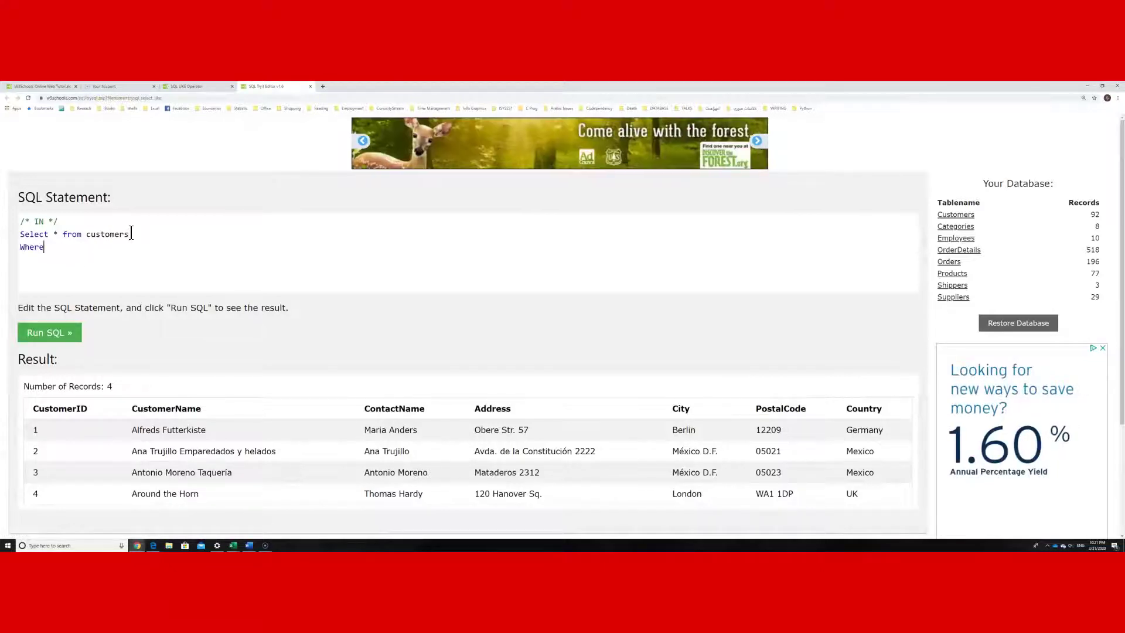
{"action": "type", "text": "country "}
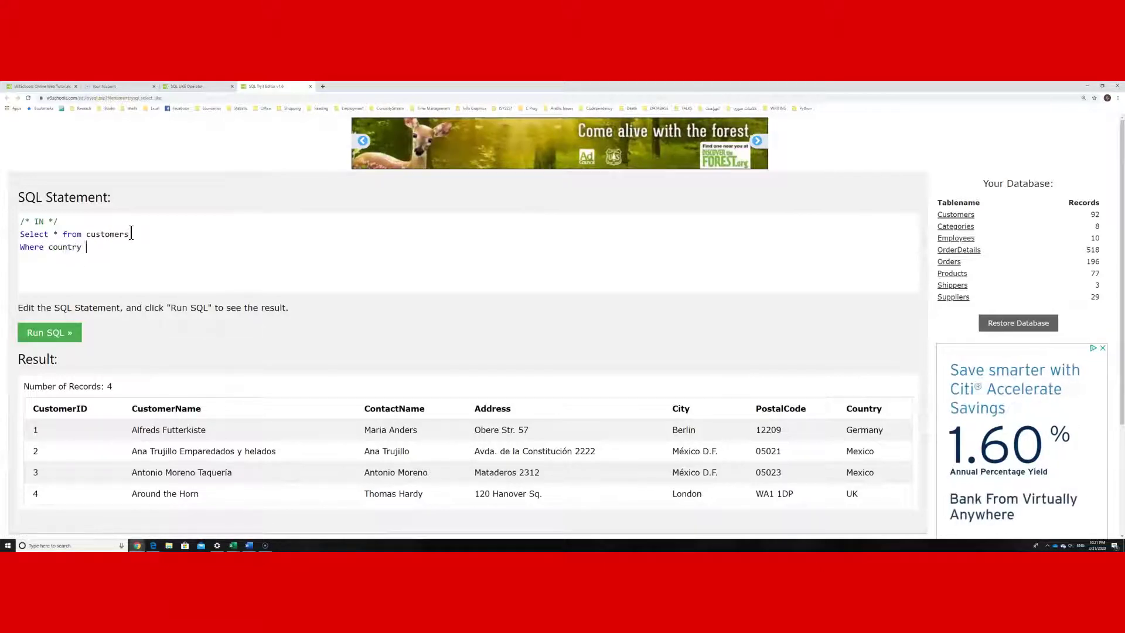
{"action": "type", "text": "IN"}
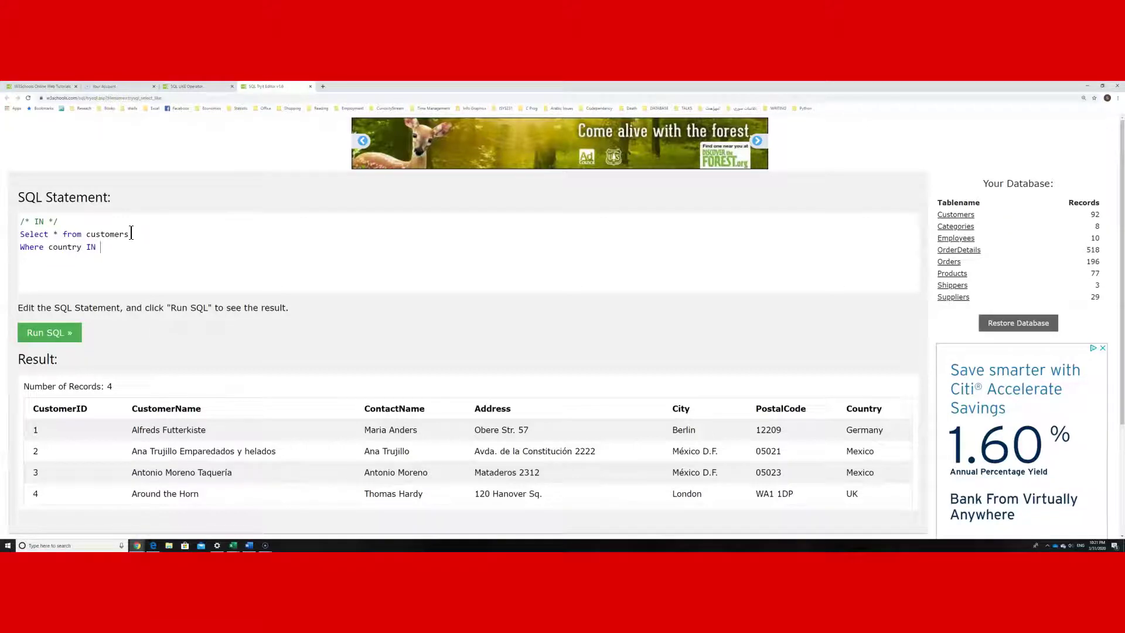
{"action": "type", "text": " ('"}
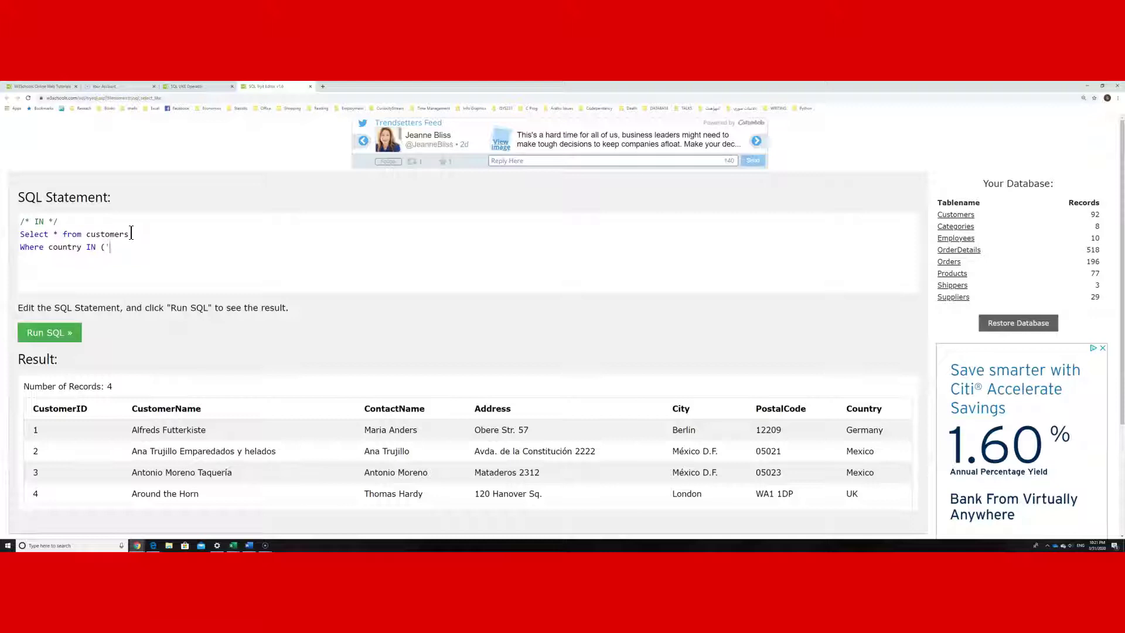
{"action": "type", "text": "G"}
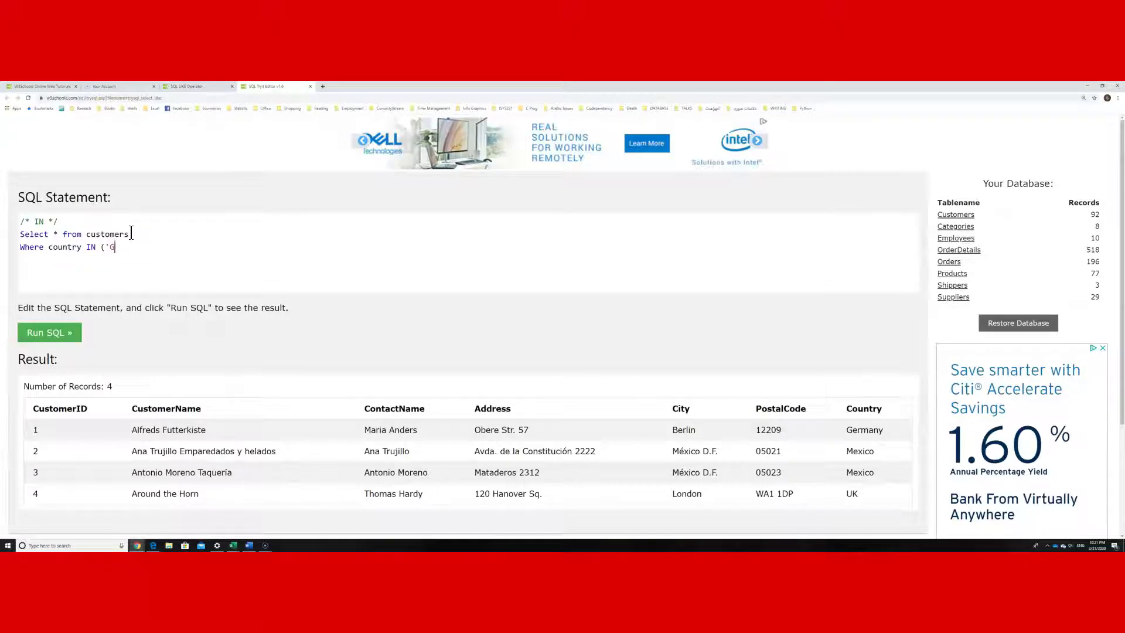
{"action": "type", "text": "ermany', "}
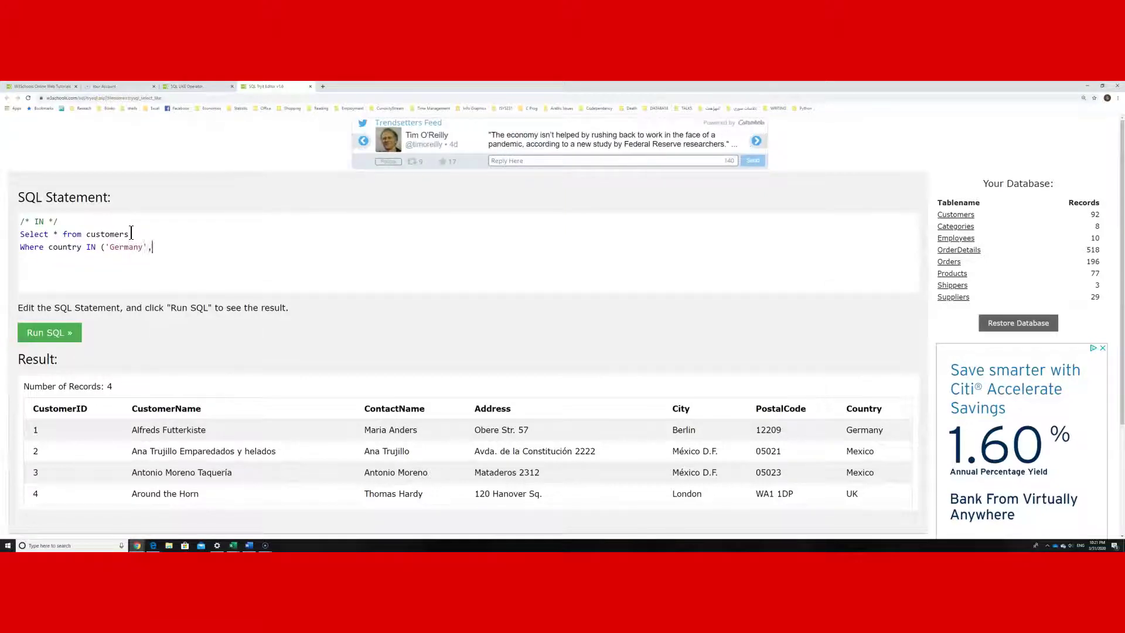
{"action": "type", "text": "'Fra"}
{"action": "type", "text": "nce', 'U"}
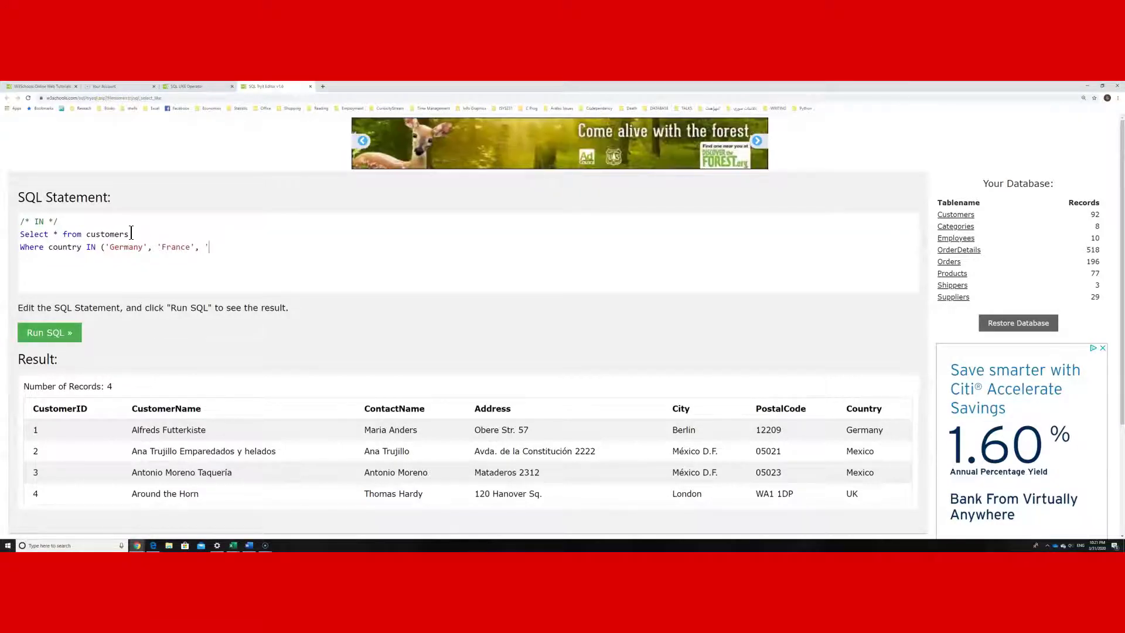
{"action": "type", "text": "K'"}
{"action": "type", "text": ")"}
{"action": "left_click", "coordinate": [64, 334]}
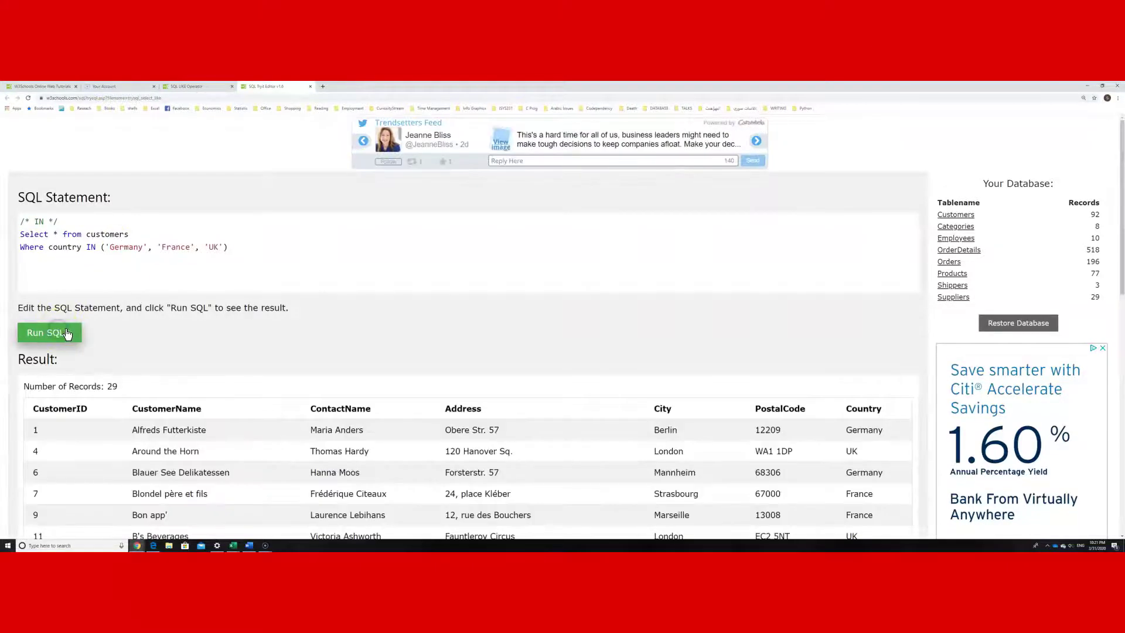
{"action": "scroll", "coordinate": [833, 430], "scroll_direction": "down", "scroll_amount": 2}
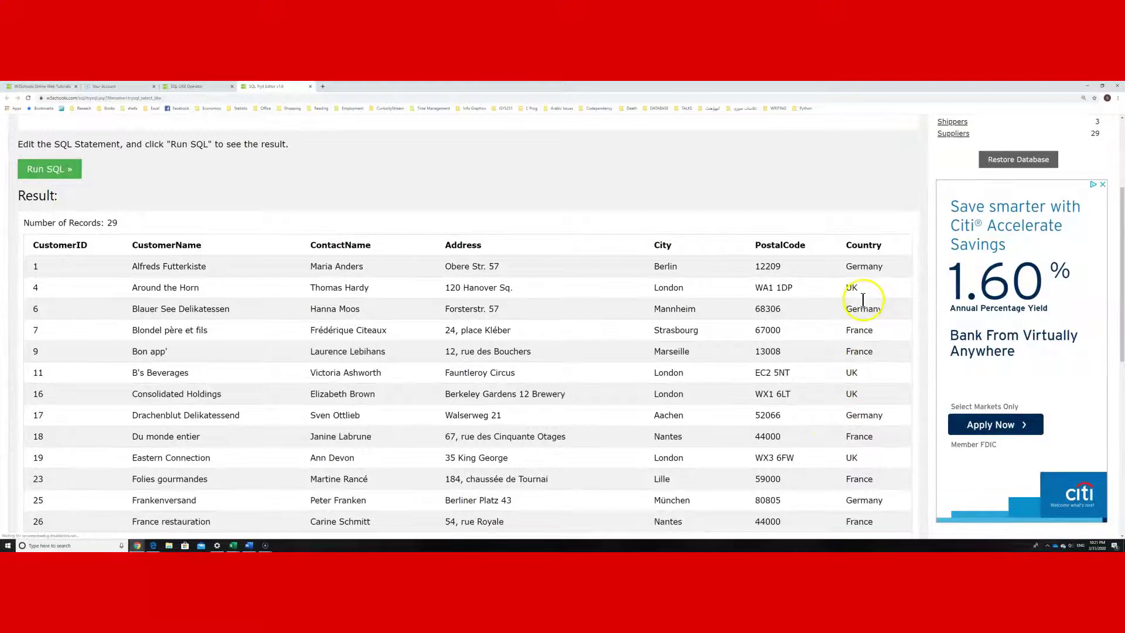
{"action": "scroll", "coordinate": [862, 301], "scroll_direction": "down", "scroll_amount": 2}
{"action": "scroll", "coordinate": [862, 313], "scroll_direction": "down", "scroll_amount": 1}
{"action": "scroll", "coordinate": [862, 316], "scroll_direction": "down", "scroll_amount": 1}
{"action": "scroll", "coordinate": [862, 319], "scroll_direction": "down", "scroll_amount": 1}
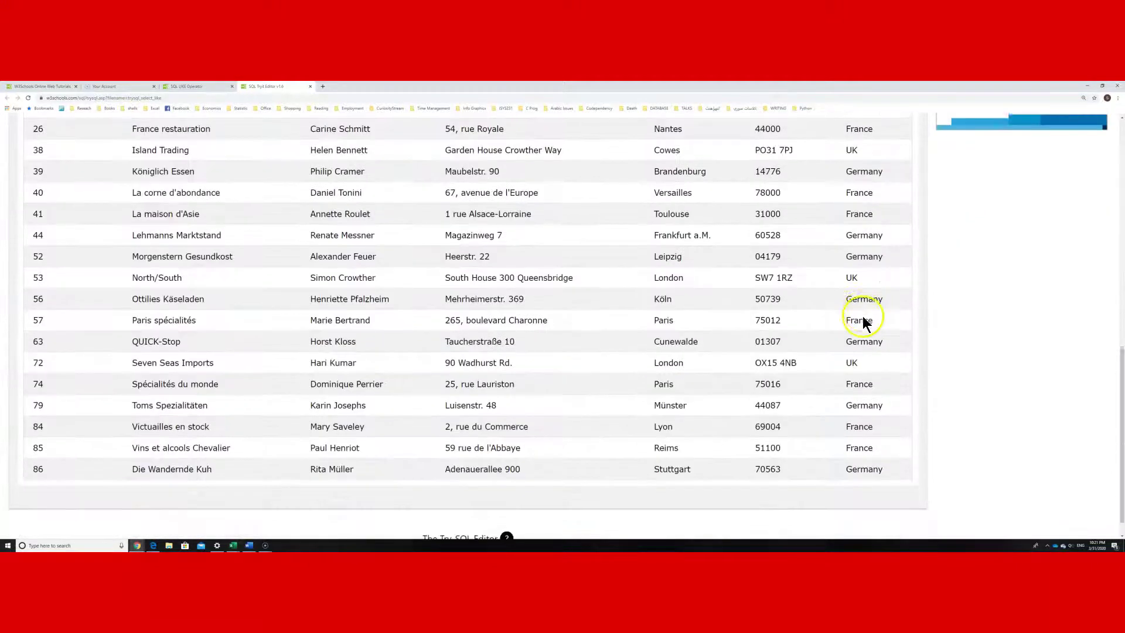
{"action": "scroll", "coordinate": [862, 320], "scroll_direction": "up", "scroll_amount": 3}
{"action": "scroll", "coordinate": [862, 319], "scroll_direction": "up", "scroll_amount": 3}
{"action": "scroll", "coordinate": [862, 320], "scroll_direction": "up", "scroll_amount": 1}
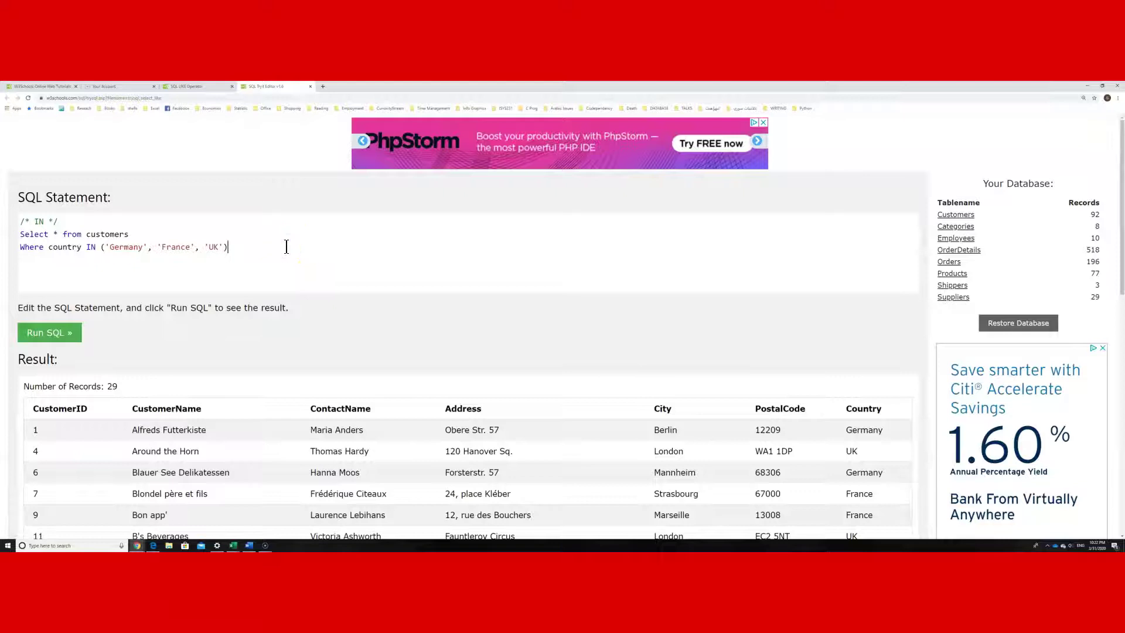
{"action": "type", "text": "Order "}
{"action": "type", "text": "by "}
{"action": "type", "text": "DESC"}
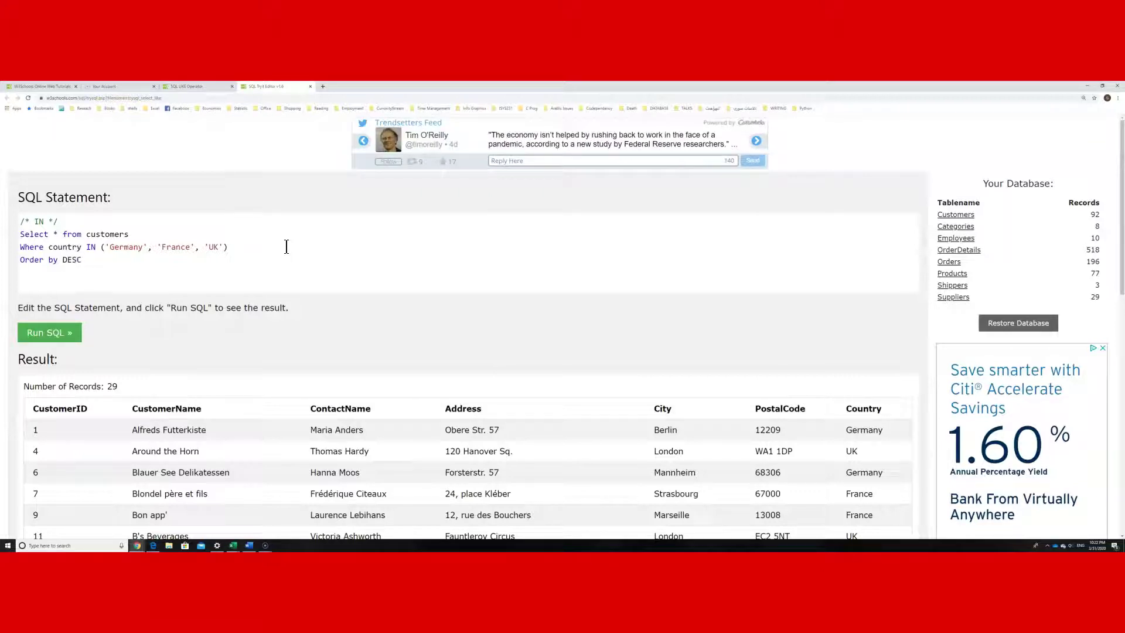
Run the query with 'Order by DESC' and dismiss the 'no such column: DESC' alert
{"action": "left_click", "coordinate": [67, 344]}
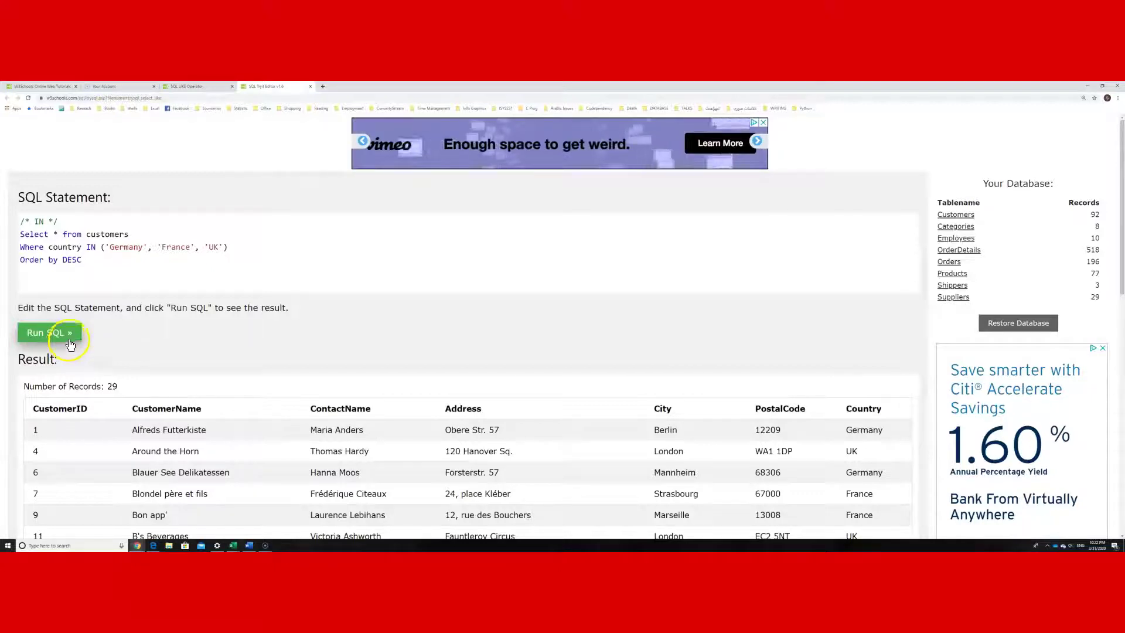
{"action": "left_click", "coordinate": [71, 343]}
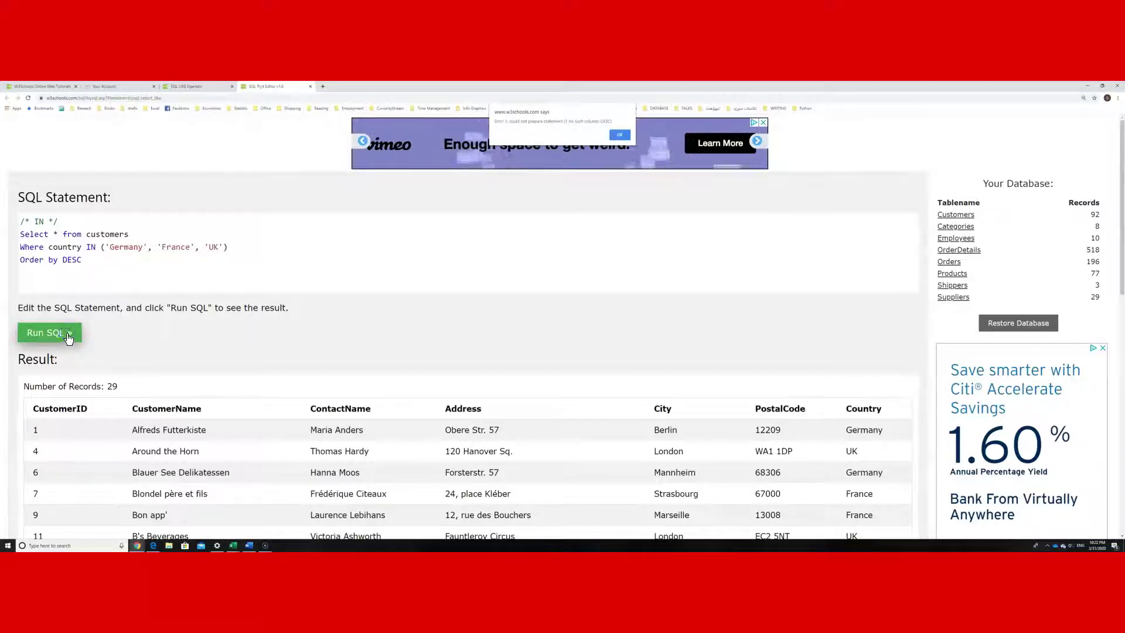
{"action": "left_click", "coordinate": [79, 263]}
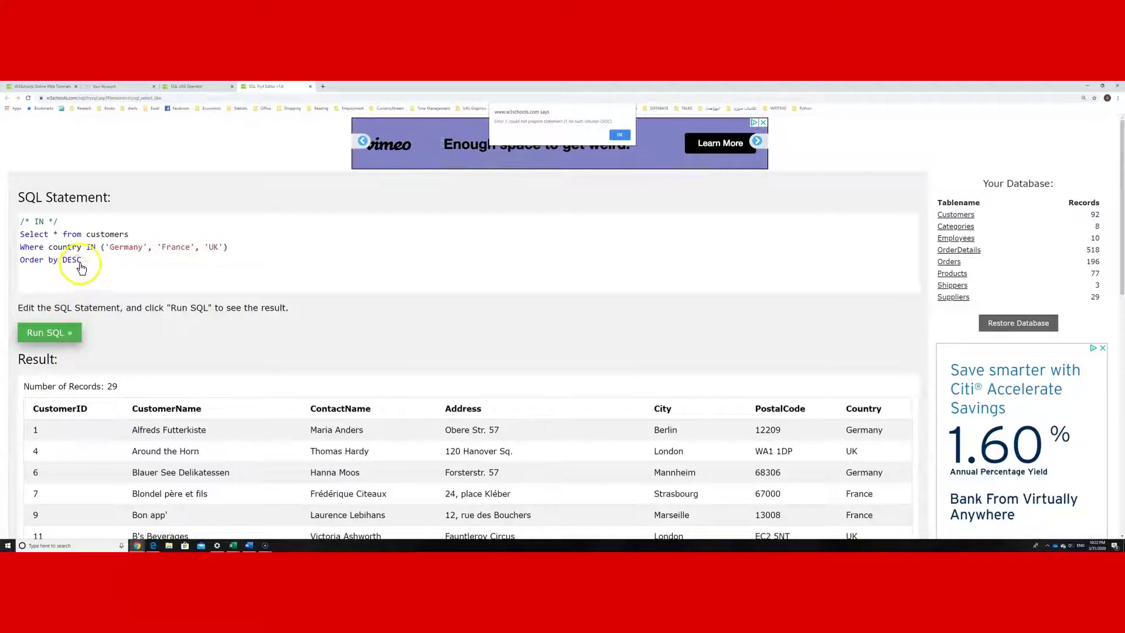
{"action": "left_click", "coordinate": [62, 333]}
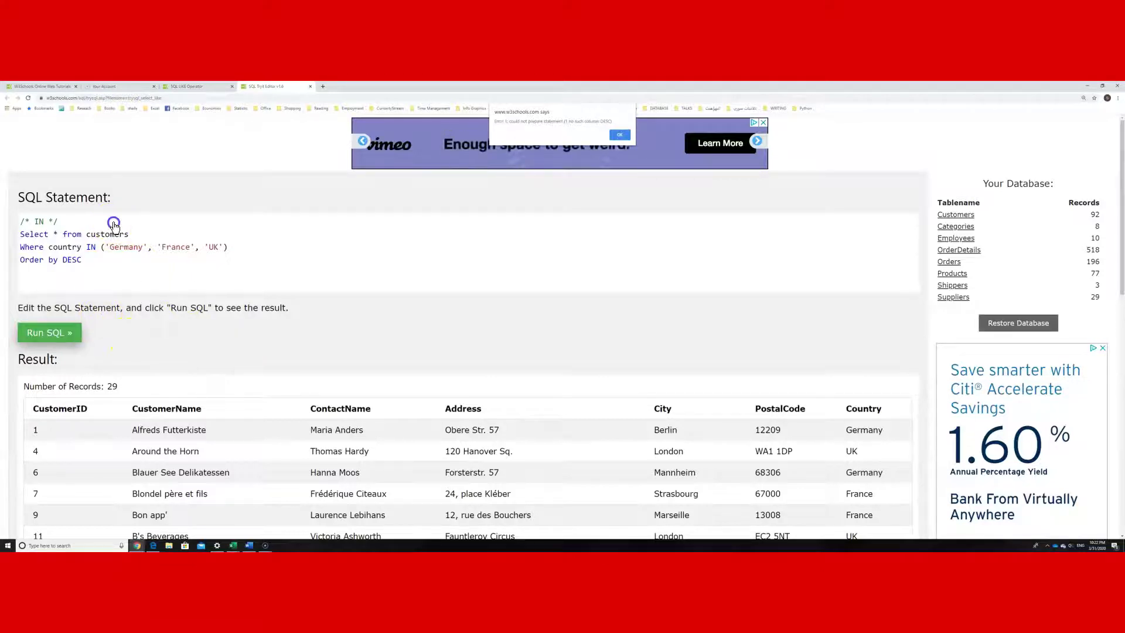
{"action": "left_click", "coordinate": [620, 137]}
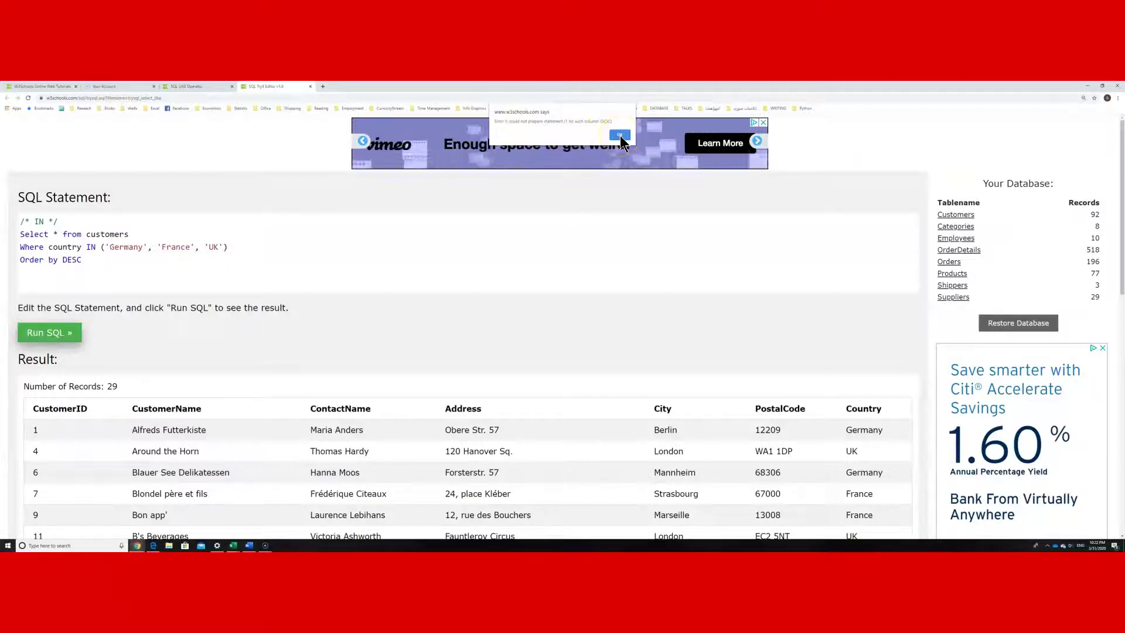
{"action": "left_click", "coordinate": [620, 137]}
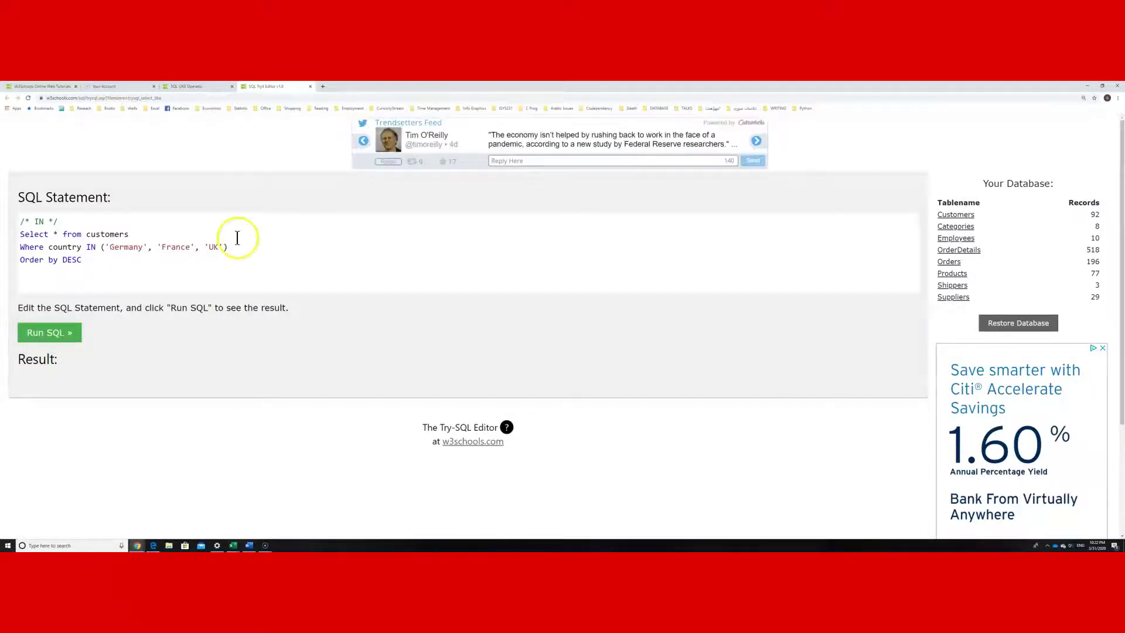
Insert 'country' after ORDER BY and run the descending country sort
{"action": "left_click", "coordinate": [59, 259]}
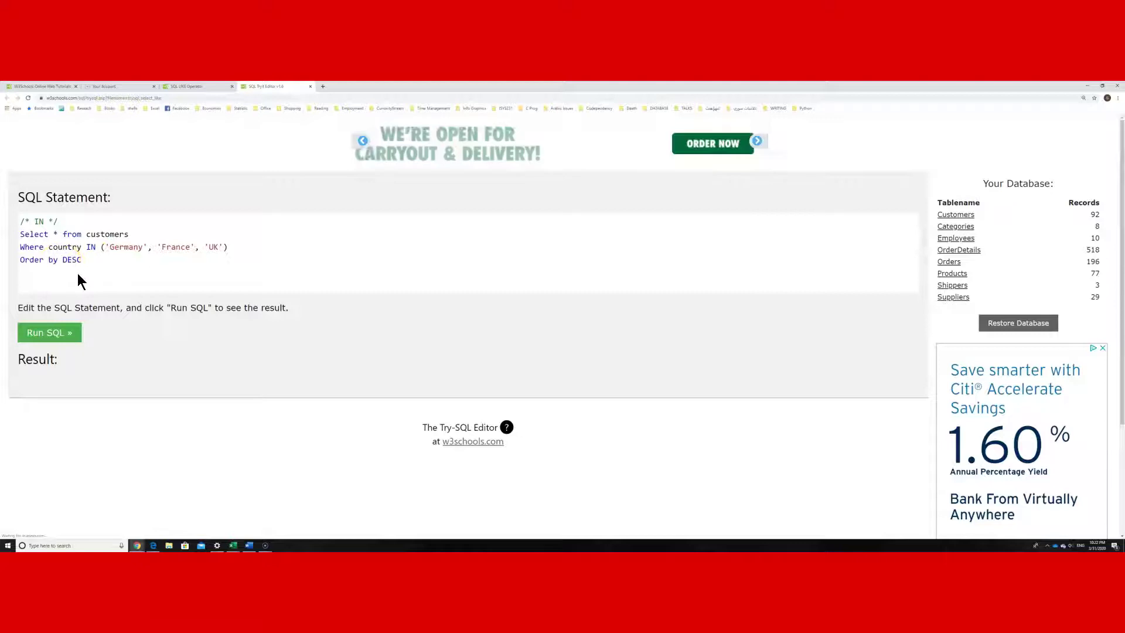
{"action": "type", "text": "cou "}
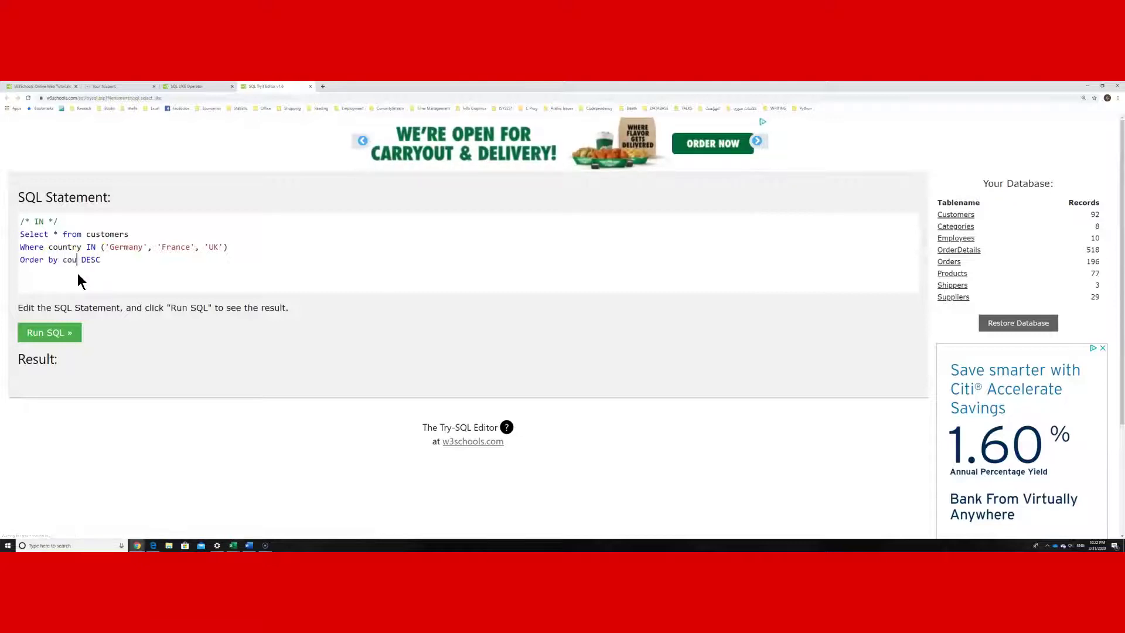
{"action": "type", "text": "ntry"}
{"action": "left_click", "coordinate": [61, 323]}
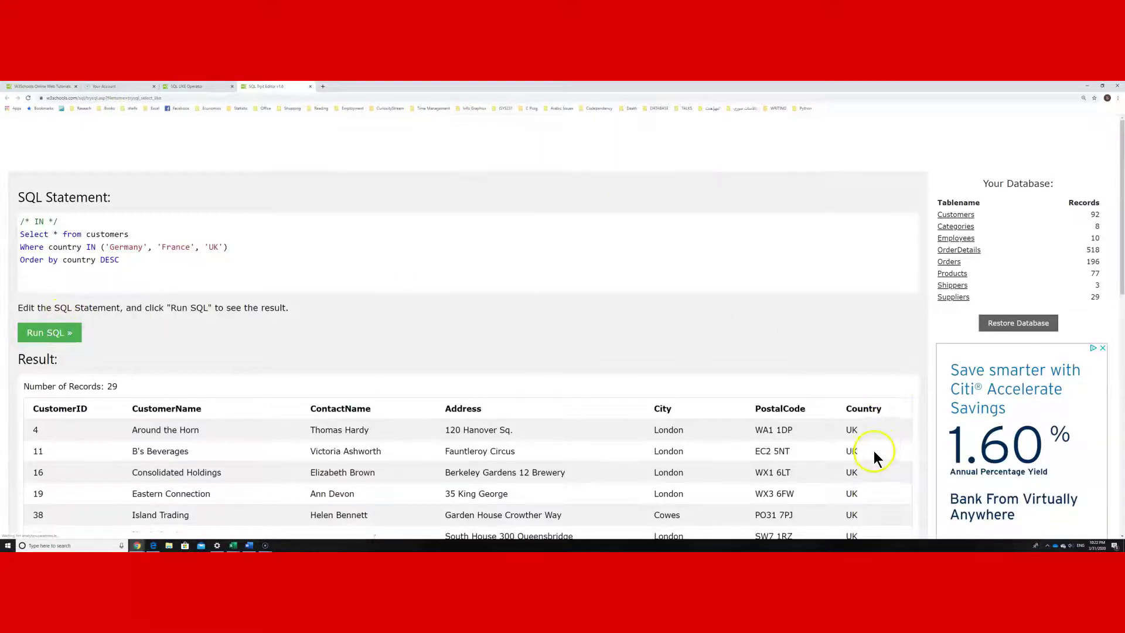
{"action": "scroll", "coordinate": [874, 451], "scroll_direction": "down", "scroll_amount": 3}
{"action": "scroll", "coordinate": [872, 439], "scroll_direction": "down", "scroll_amount": 2}
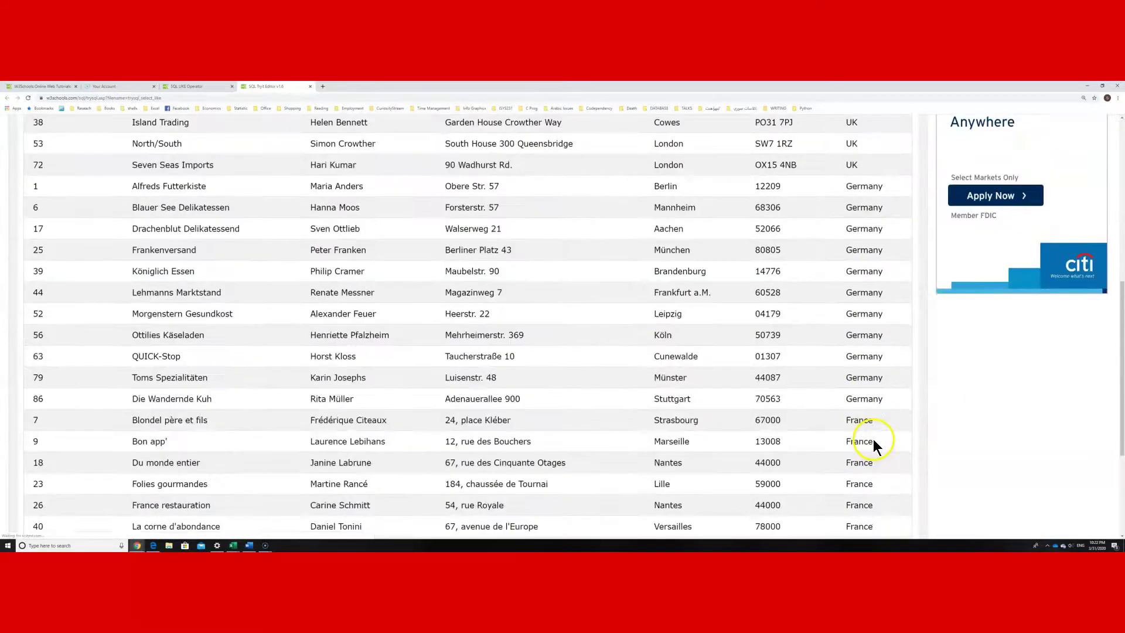
{"action": "scroll", "coordinate": [872, 439], "scroll_direction": "down", "scroll_amount": 2}
{"action": "scroll", "coordinate": [872, 438], "scroll_direction": "down", "scroll_amount": 1}
{"action": "scroll", "coordinate": [872, 438], "scroll_direction": "up", "scroll_amount": 2}
{"action": "scroll", "coordinate": [872, 440], "scroll_direction": "up", "scroll_amount": 3}
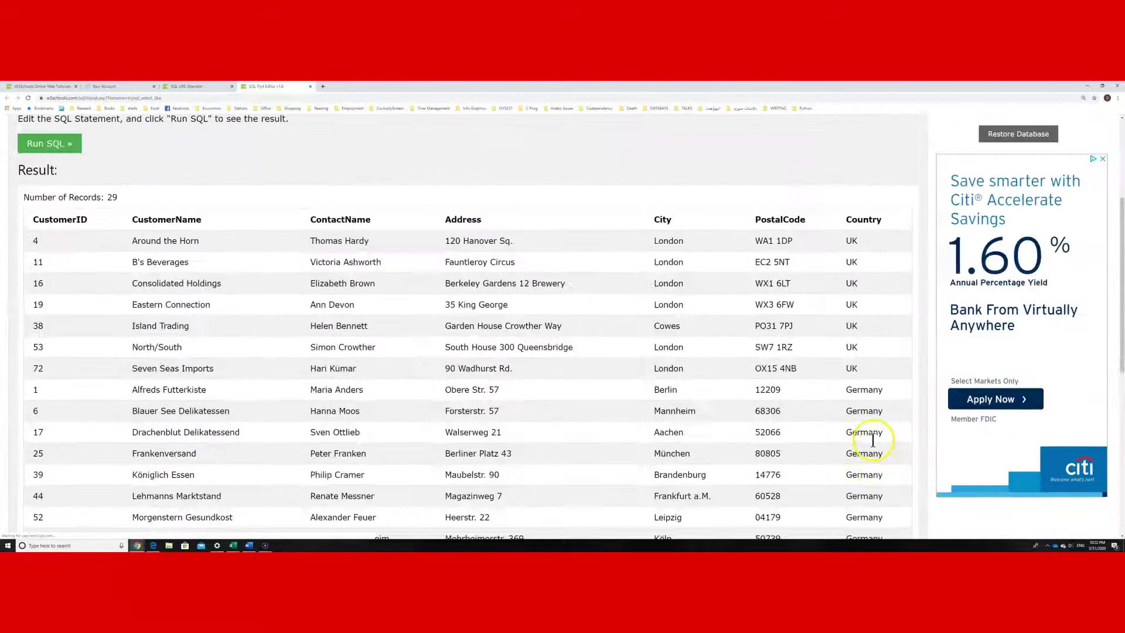
{"action": "scroll", "coordinate": [872, 440], "scroll_direction": "up", "scroll_amount": 2}
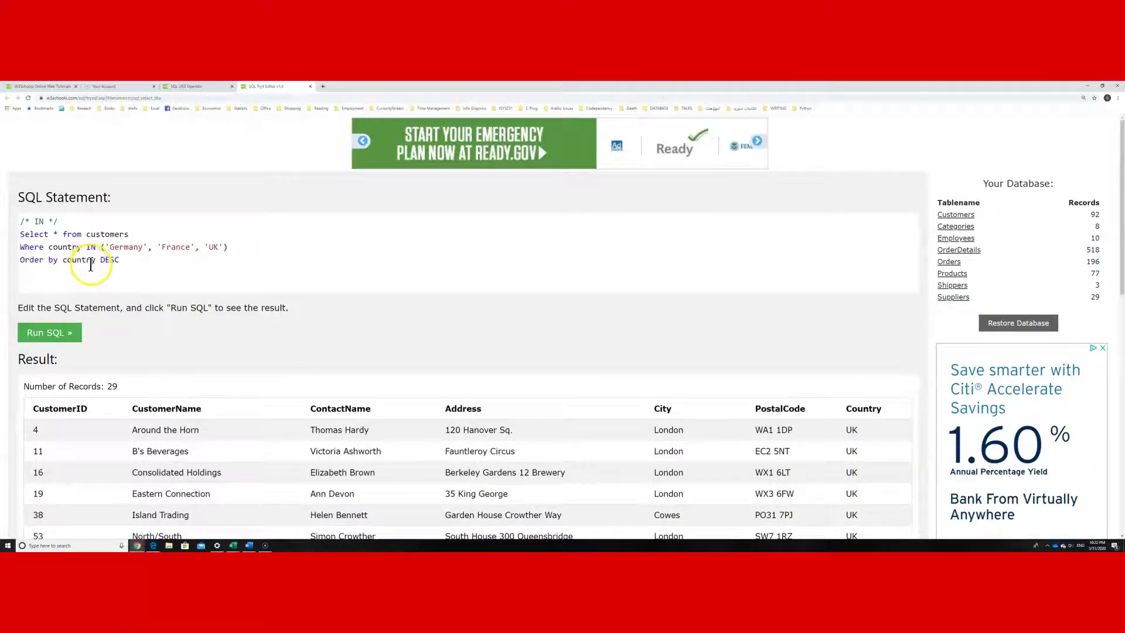
{"action": "left_click", "coordinate": [62, 332]}
{"action": "type", "text": "IN"}
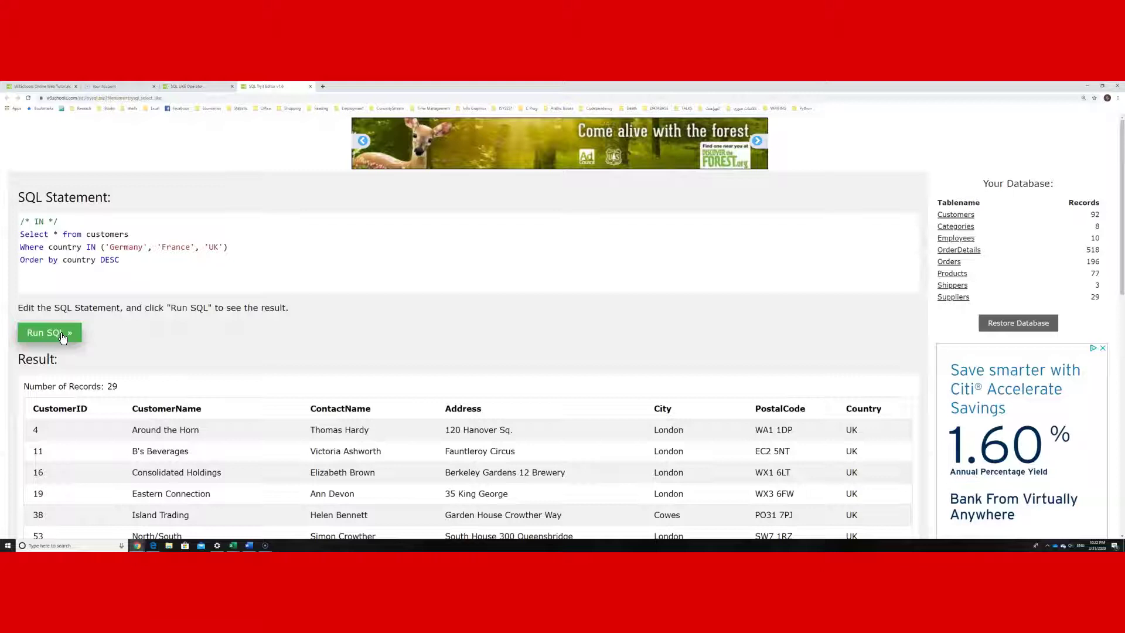
Delete DESC and rerun, listing the 29 records France, Germany, then UK
{"action": "double_click", "coordinate": [108, 259]}
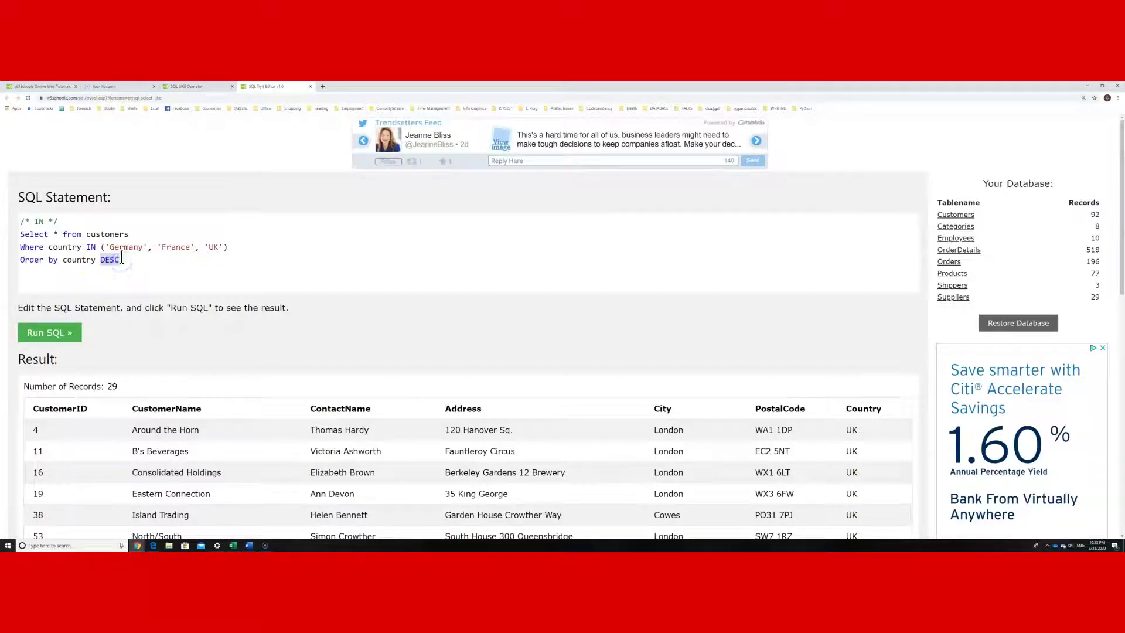
{"action": "key", "text": "BackSpace"}
{"action": "left_click", "coordinate": [63, 332]}
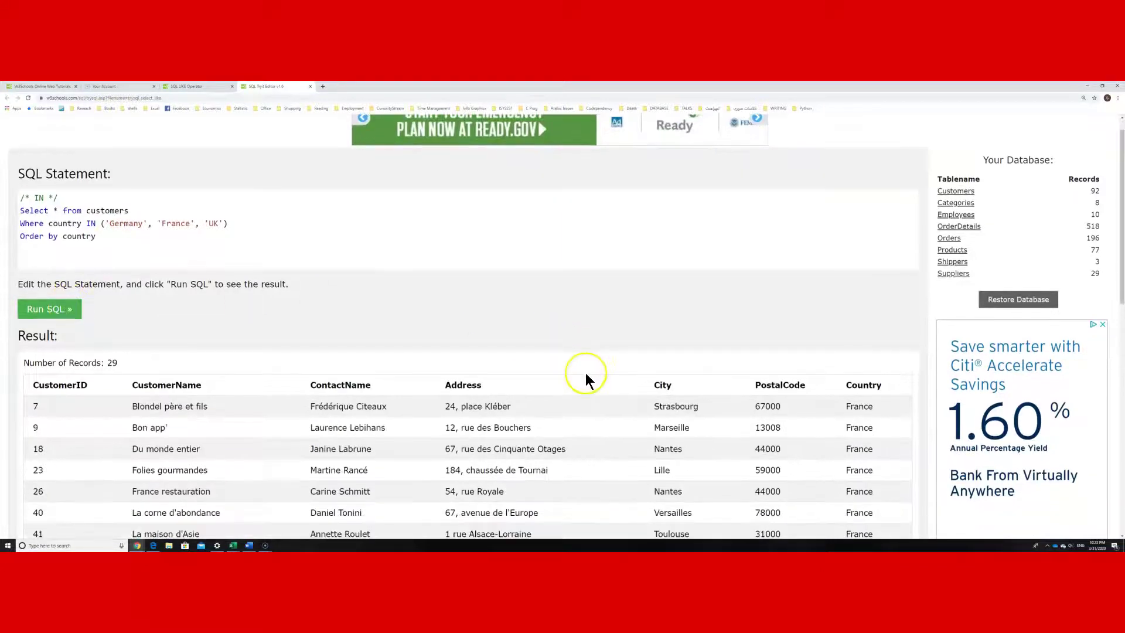
{"action": "scroll", "coordinate": [585, 373], "scroll_direction": "down", "scroll_amount": 2}
{"action": "scroll", "coordinate": [586, 373], "scroll_direction": "down", "scroll_amount": 2}
{"action": "scroll", "coordinate": [586, 379], "scroll_direction": "down", "scroll_amount": 2}
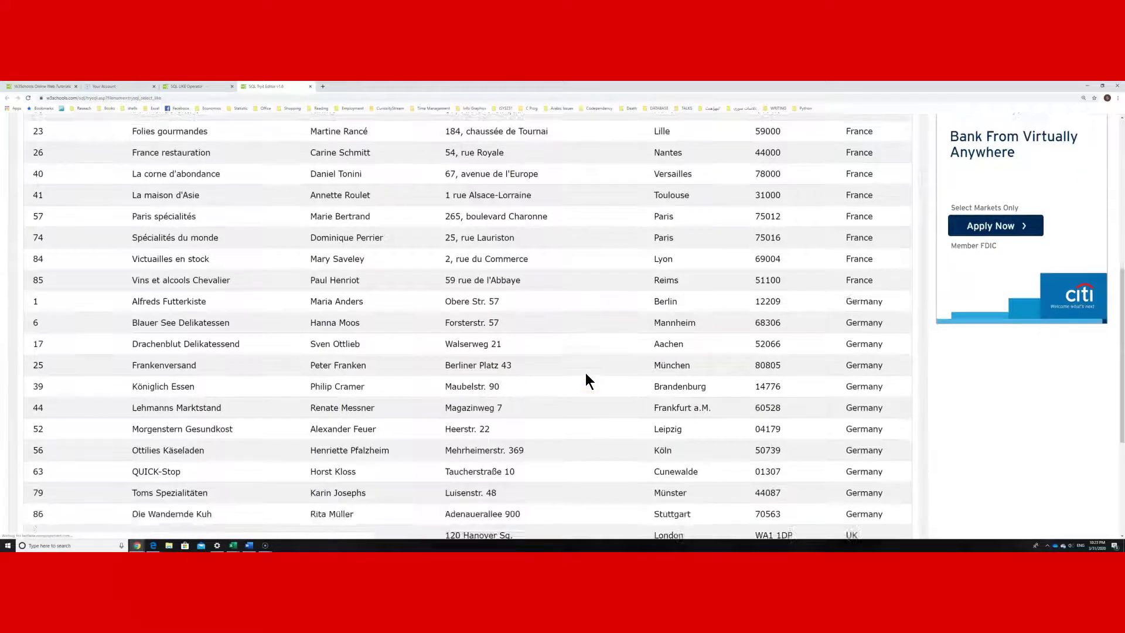
{"action": "scroll", "coordinate": [586, 379], "scroll_direction": "up", "scroll_amount": 2}
{"action": "scroll", "coordinate": [585, 379], "scroll_direction": "up", "scroll_amount": 3}
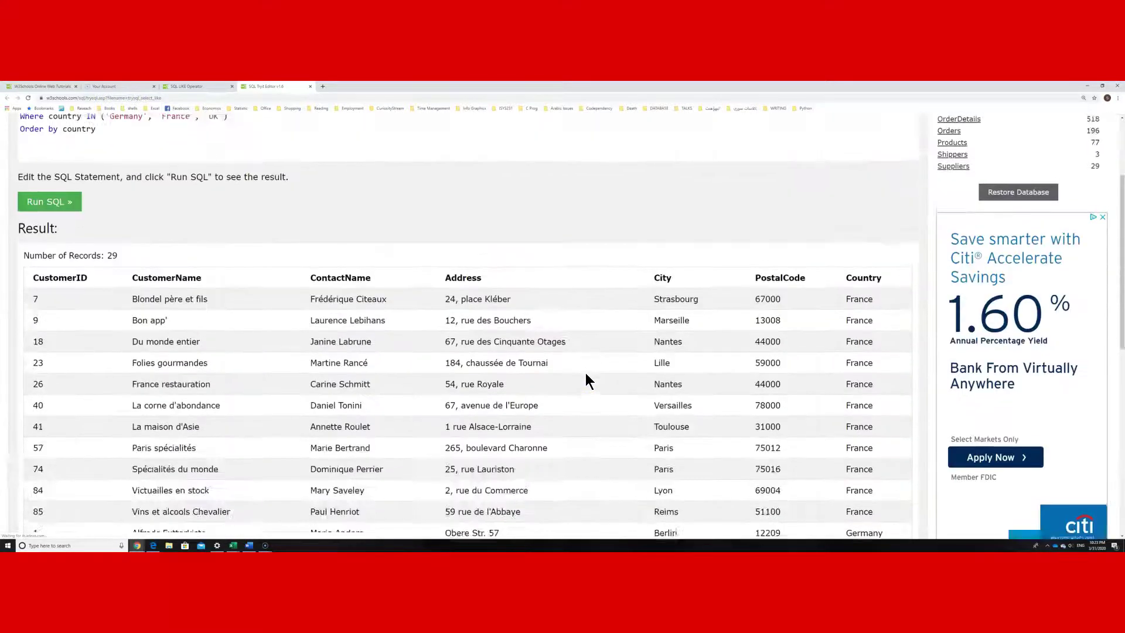
{"action": "scroll", "coordinate": [586, 379], "scroll_direction": "up", "scroll_amount": 2}
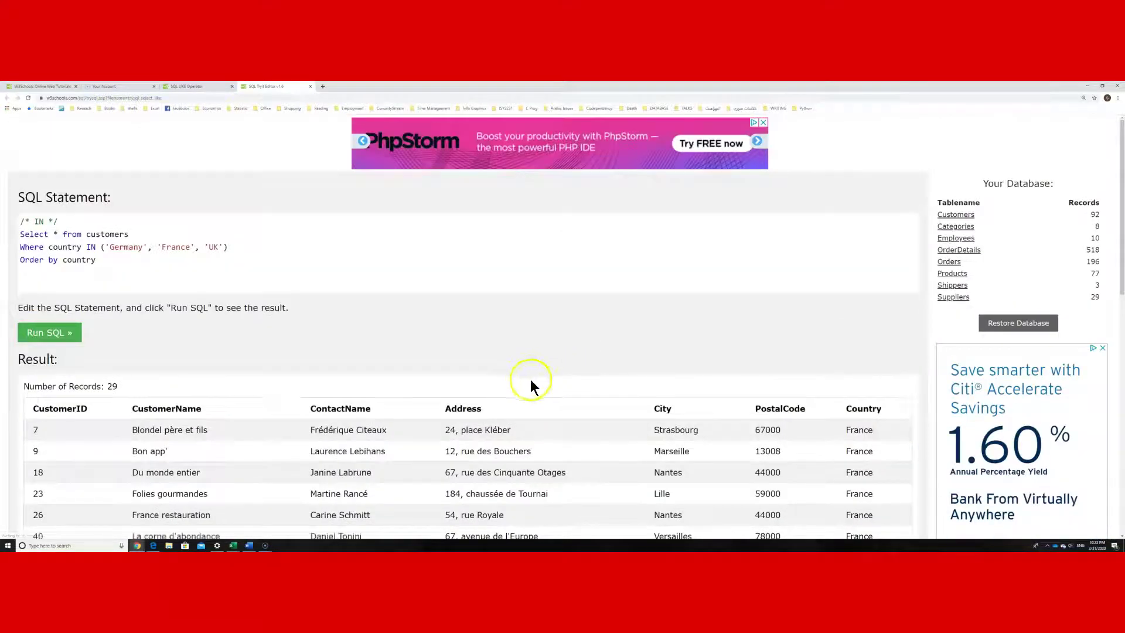
{"action": "scroll", "coordinate": [634, 405], "scroll_direction": "down", "scroll_amount": 1}
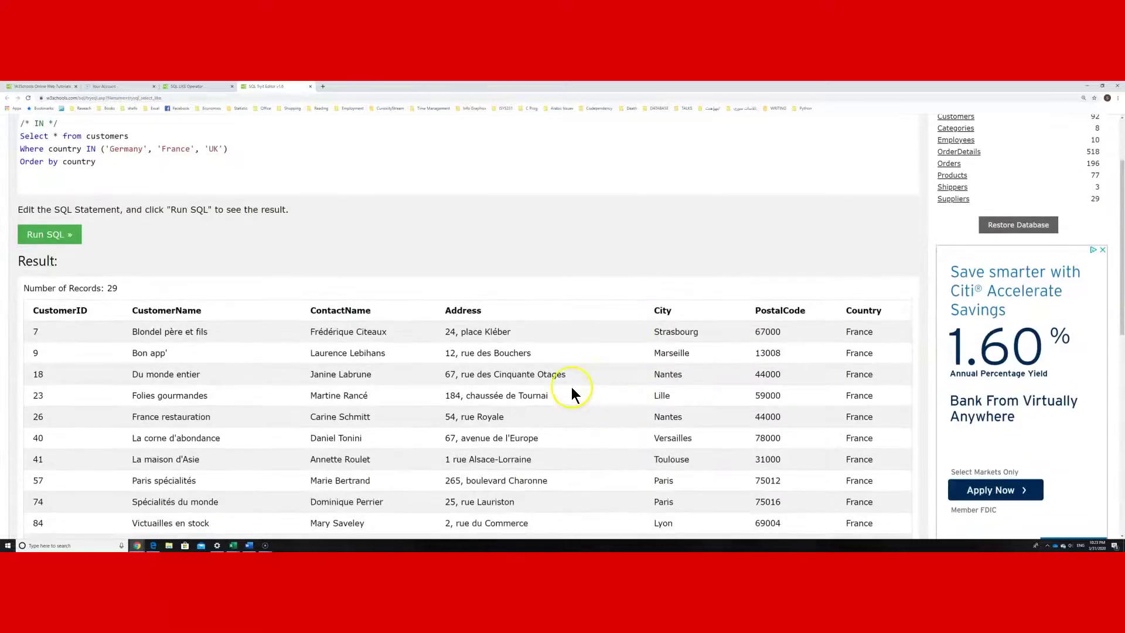
{"action": "scroll", "coordinate": [571, 387], "scroll_direction": "down", "scroll_amount": 2}
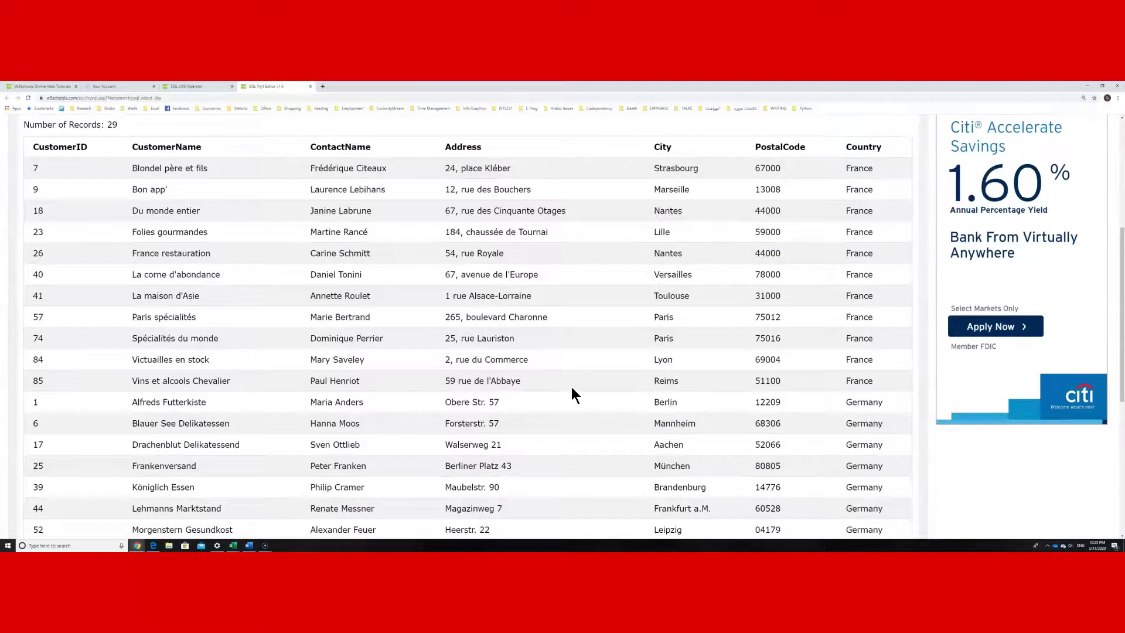
{"action": "scroll", "coordinate": [571, 388], "scroll_direction": "down", "scroll_amount": 1}
{"action": "scroll", "coordinate": [572, 388], "scroll_direction": "down", "scroll_amount": 1}
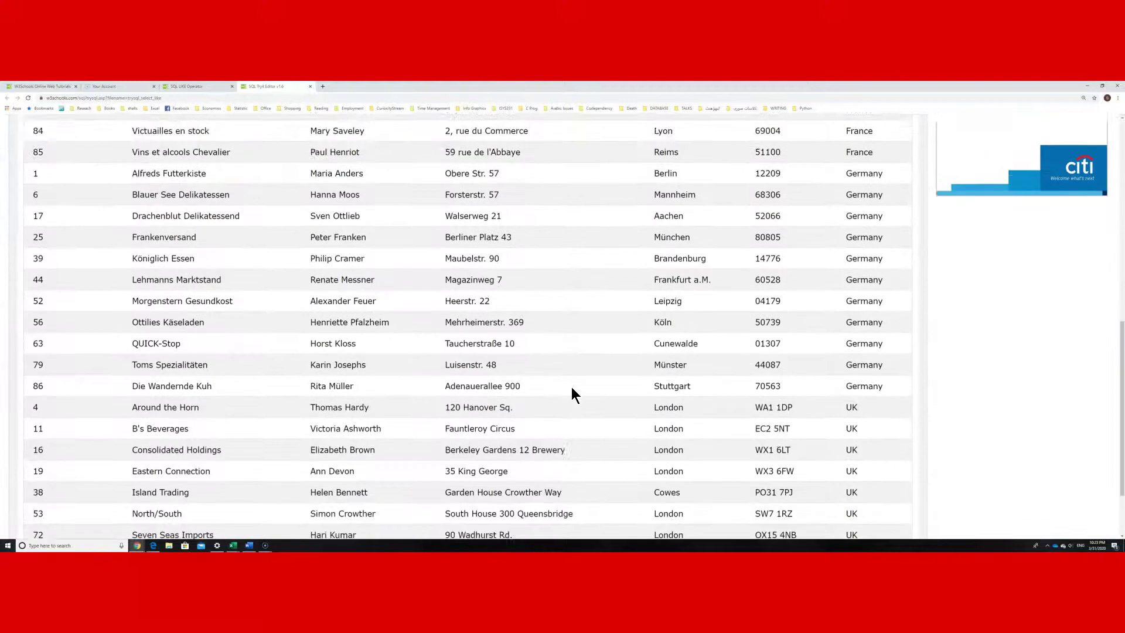
{"action": "scroll", "coordinate": [523, 370], "scroll_direction": "up", "scroll_amount": 2}
{"action": "scroll", "coordinate": [509, 372], "scroll_direction": "up", "scroll_amount": 4}
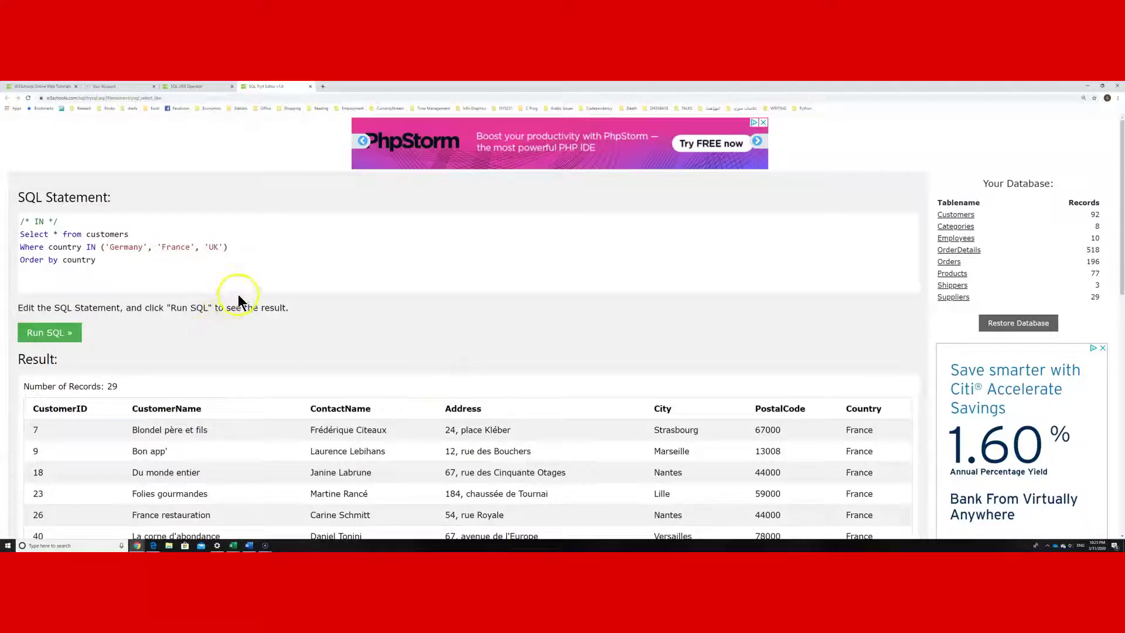
Rewrite the WHERE clause as 'country IN (select country from suppliers);', fixing the table name
{"action": "left_click", "coordinate": [296, 137]}
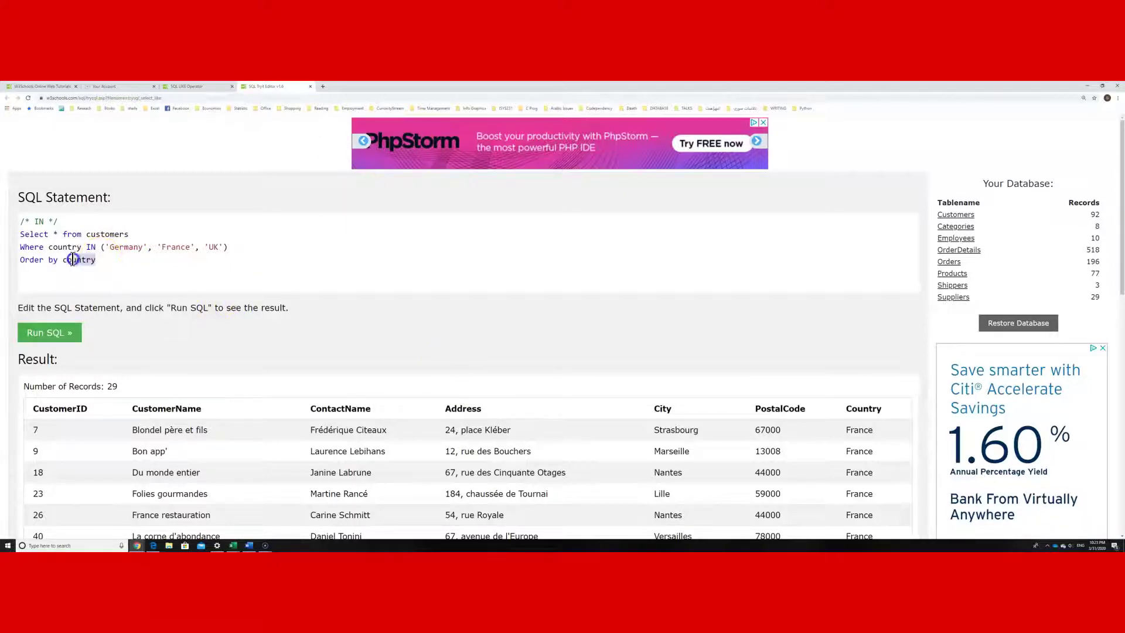
{"action": "left_click_drag", "start_coordinate": [96, 259], "coordinate": [10, 230]}
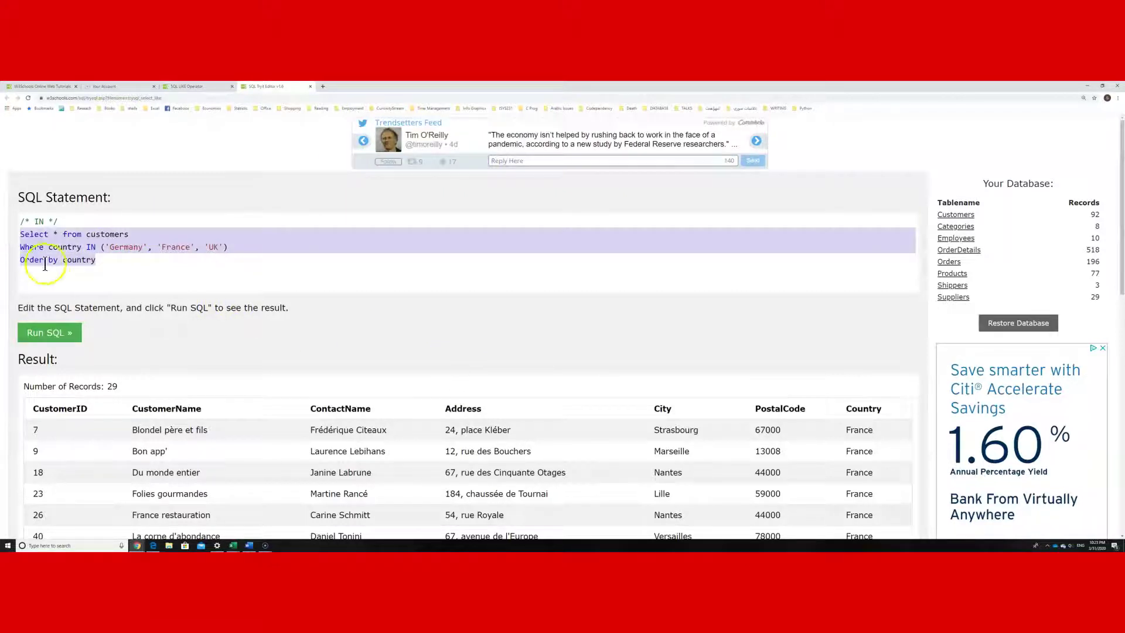
{"action": "key", "text": "Delete"}
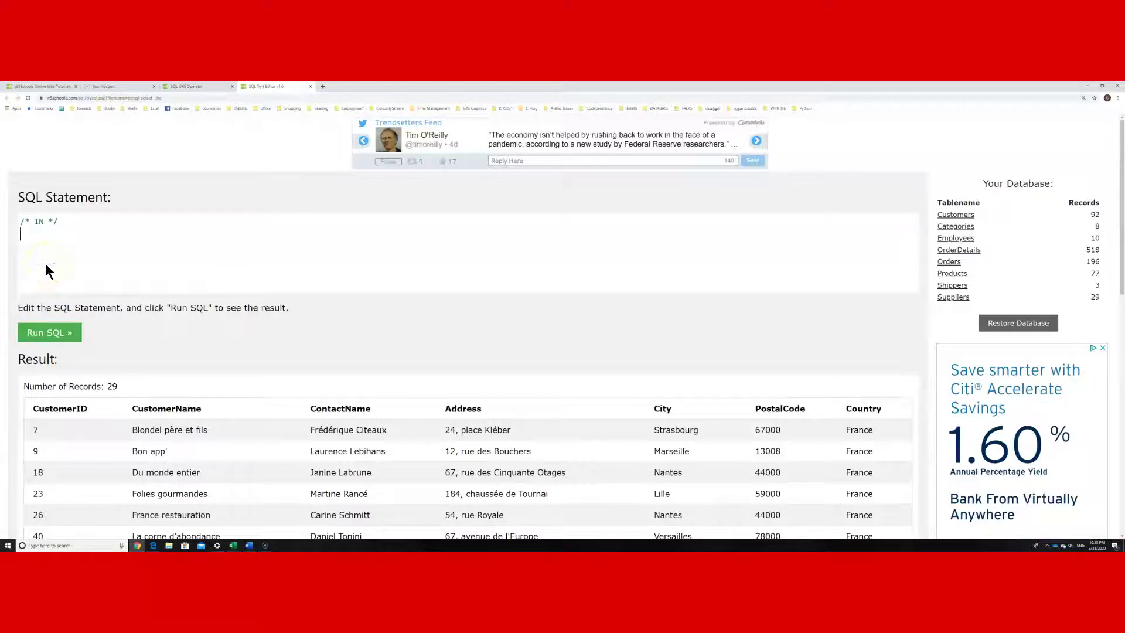
{"action": "type", "text": "selec"}
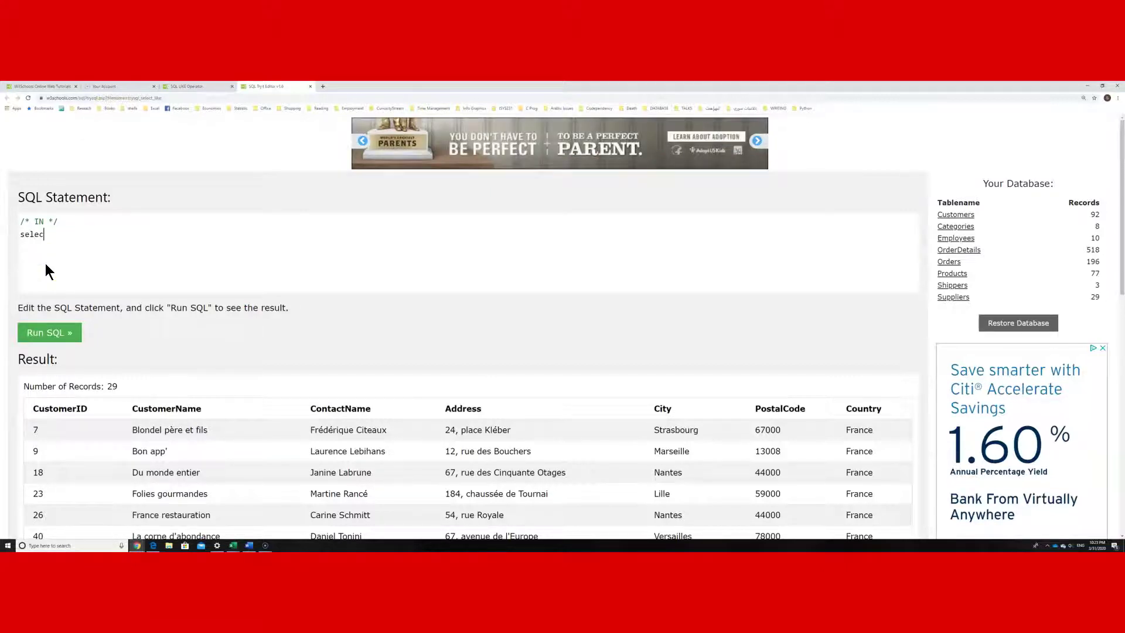
{"action": "type", "text": "t * fr"}
{"action": "type", "text": "om custo"}
{"action": "type", "text": "mers"}
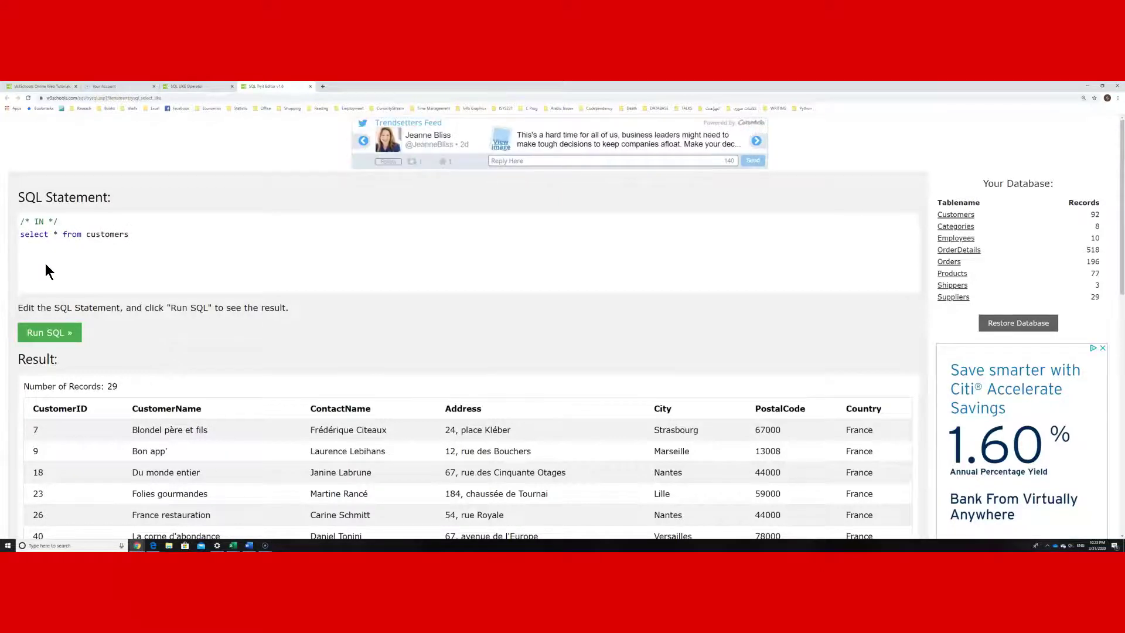
{"action": "type", "text": "her"}
{"action": "type", "text": "e cou"}
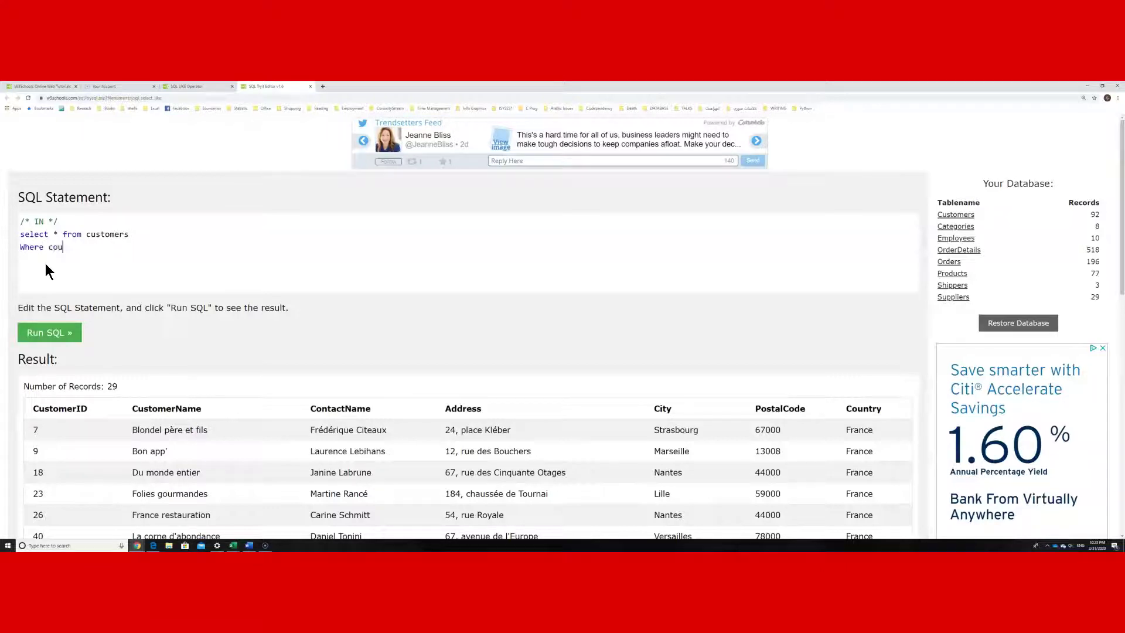
{"action": "type", "text": "try in"}
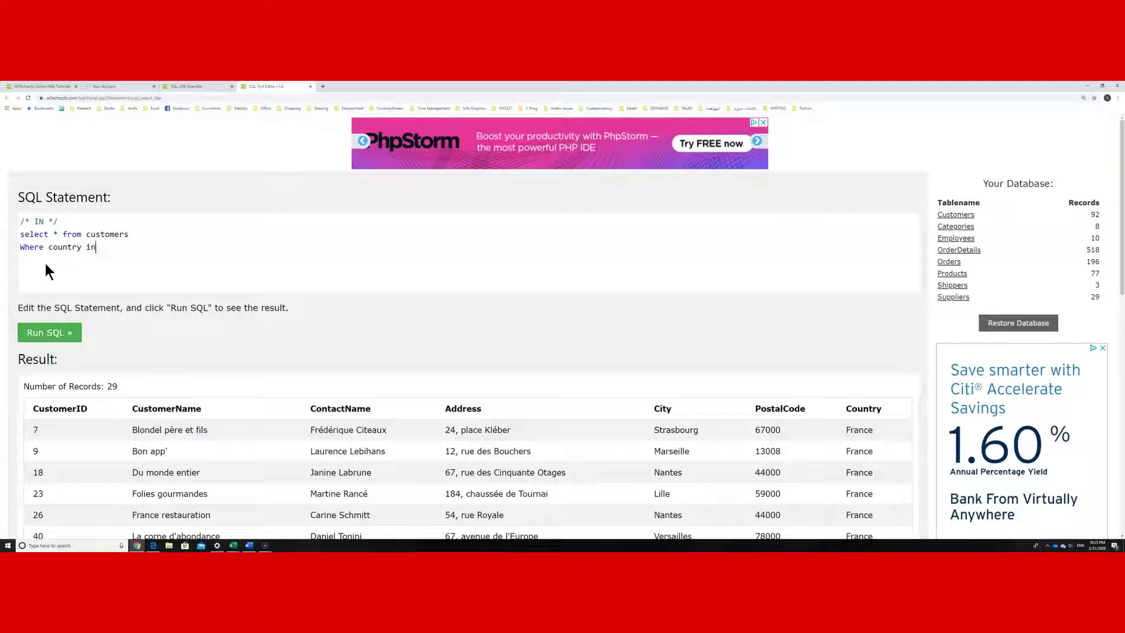
{"action": "key", "text": "BackSpace"}
{"action": "key", "text": "BackSpace"}
{"action": "type", "text": "IN ("}
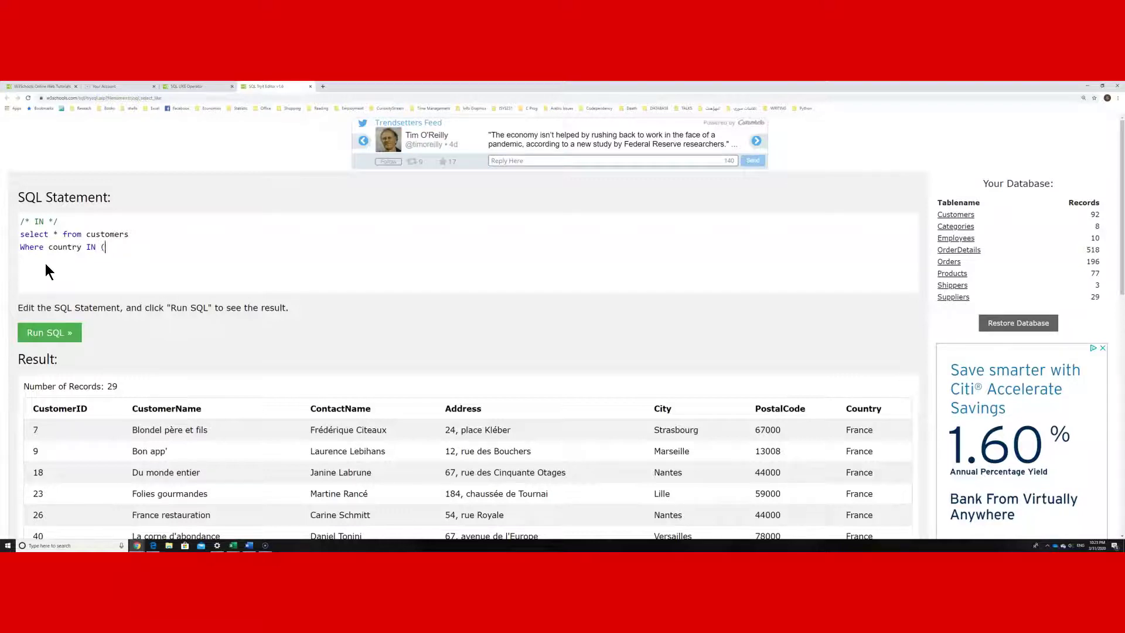
{"action": "type", "text": "select c"}
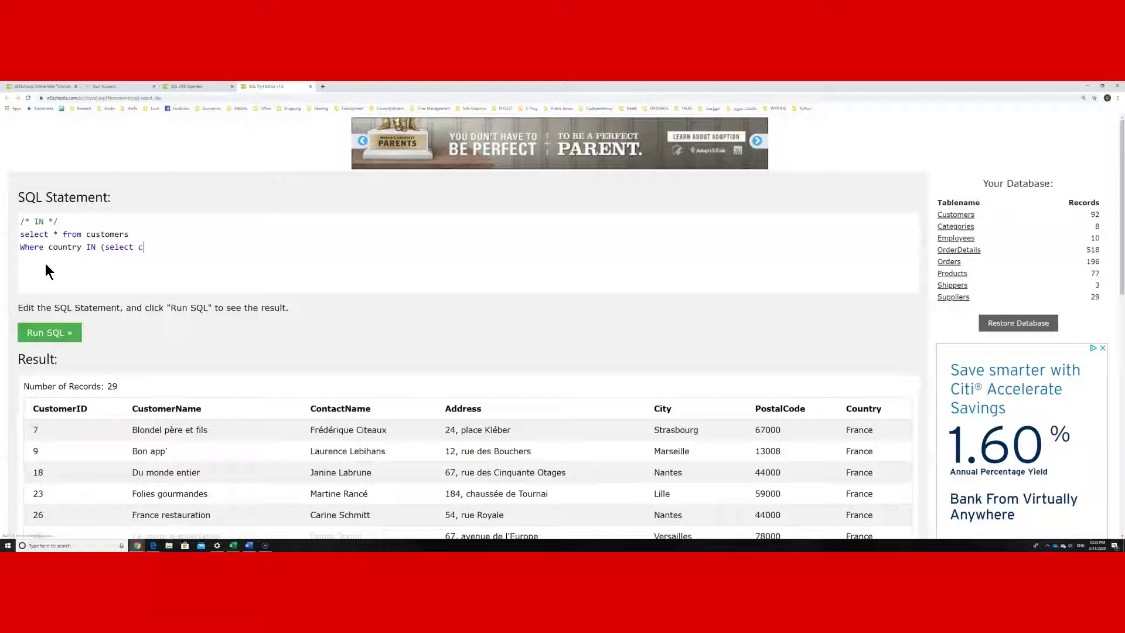
{"action": "type", "text": "ountry from "}
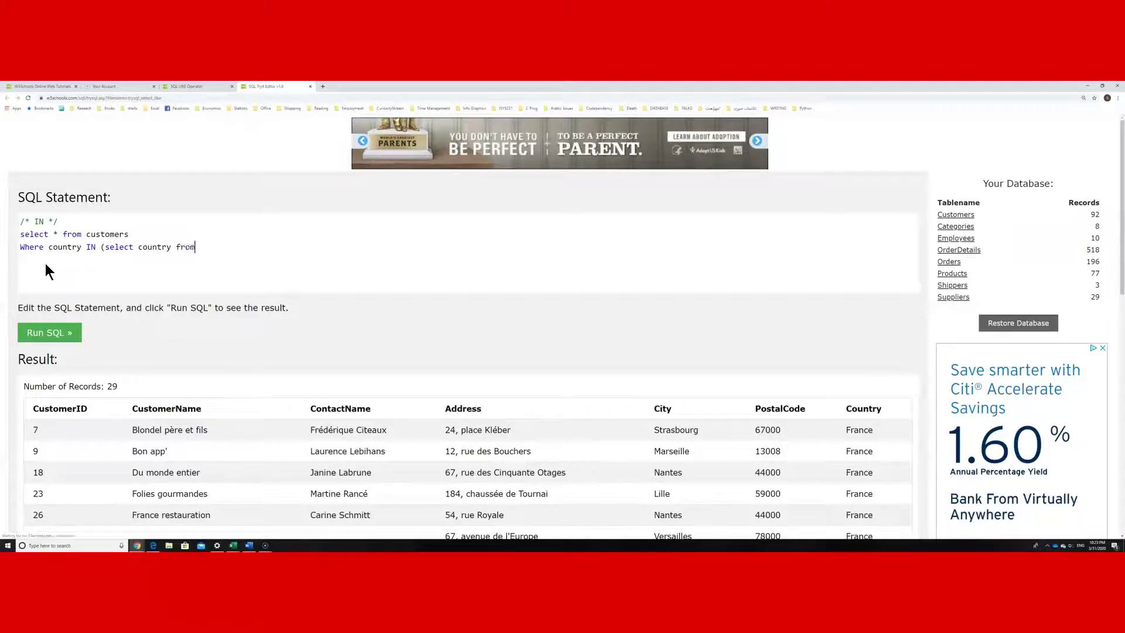
{"action": "type", "text": "supp"}
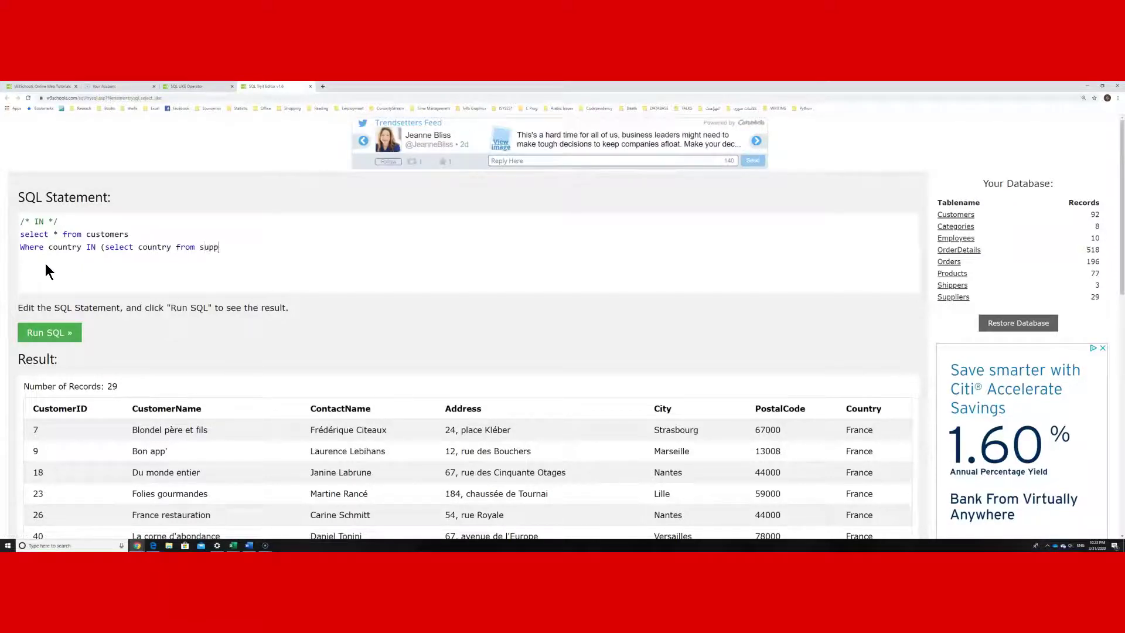
{"action": "type", "text": "lier)"}
{"action": "type", "text": ";"}
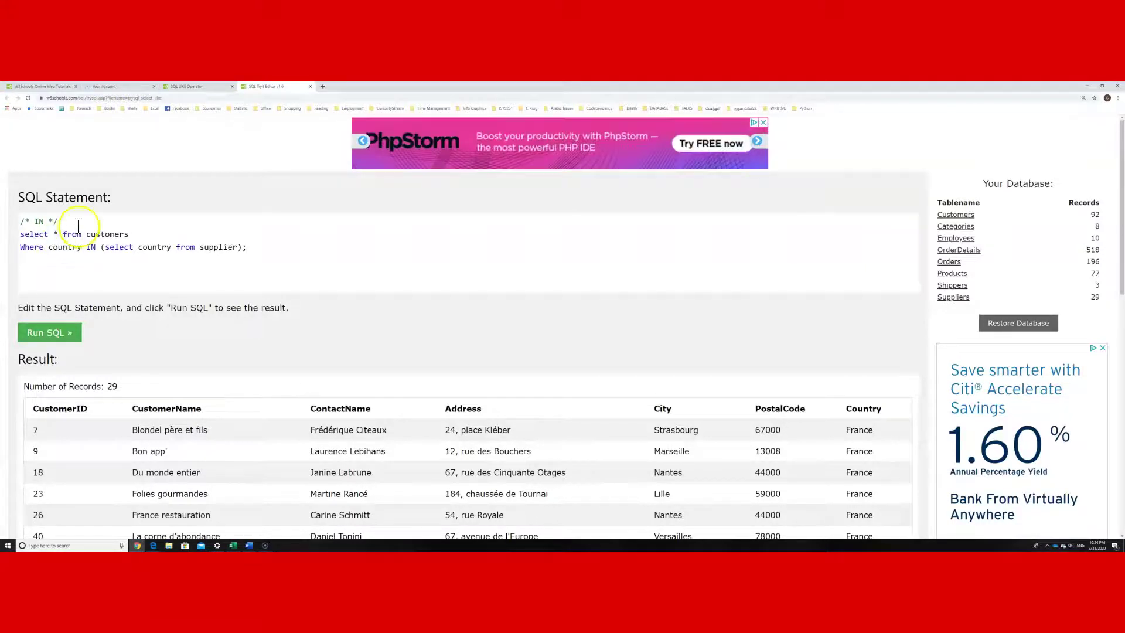
{"action": "left_click", "coordinate": [239, 248]}
{"action": "type", "text": "s"}
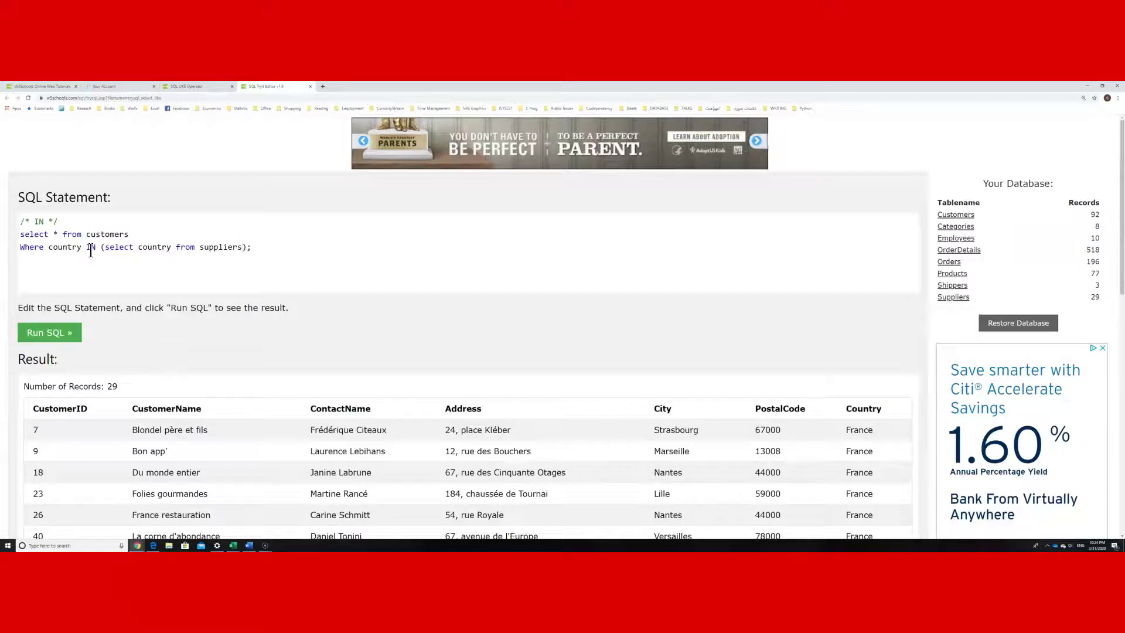
Run the suppliers subquery and scroll through the 69 returned customer records
{"action": "left_click", "coordinate": [66, 333]}
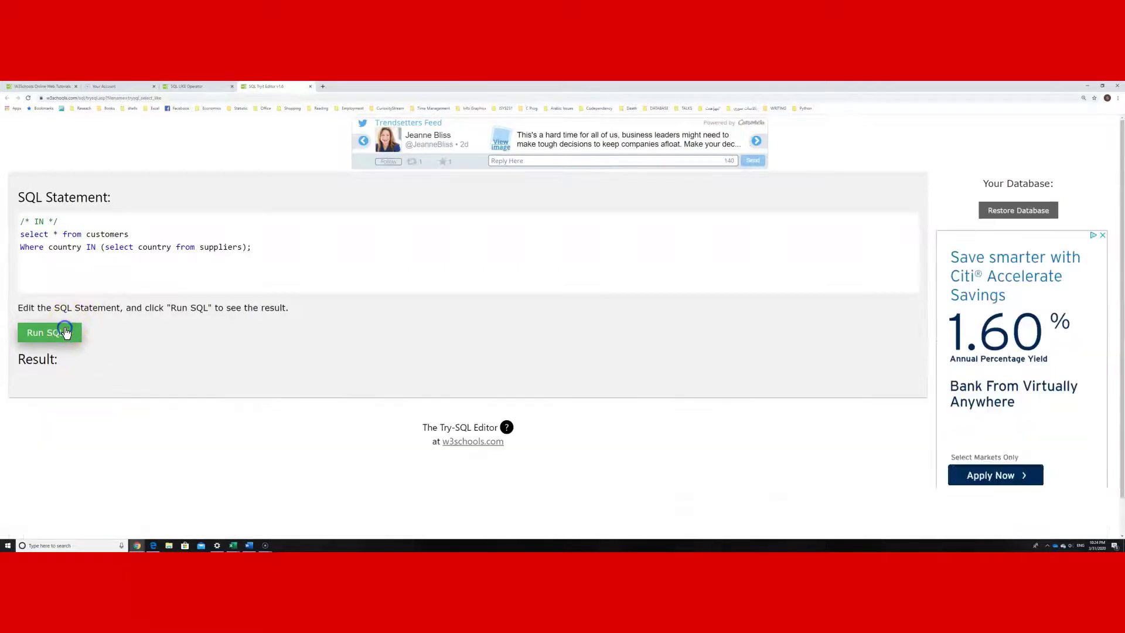
{"action": "scroll", "coordinate": [853, 436], "scroll_direction": "down", "scroll_amount": 3}
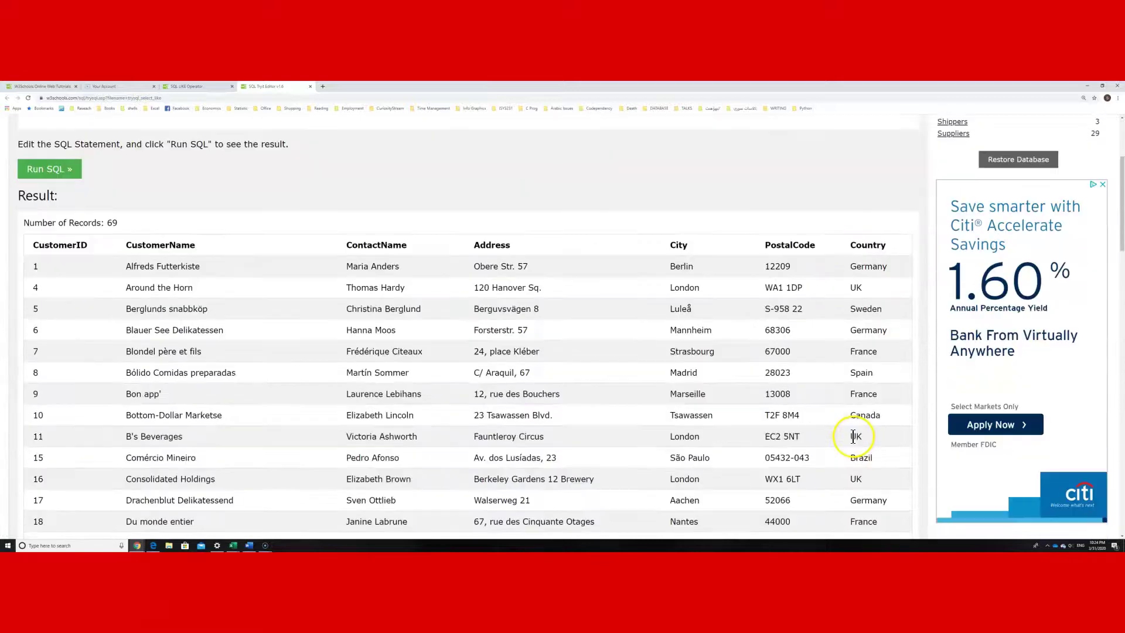
{"action": "scroll", "coordinate": [870, 382], "scroll_direction": "down", "scroll_amount": 2}
{"action": "scroll", "coordinate": [870, 383], "scroll_direction": "down", "scroll_amount": 3}
{"action": "scroll", "coordinate": [870, 382], "scroll_direction": "down", "scroll_amount": 1}
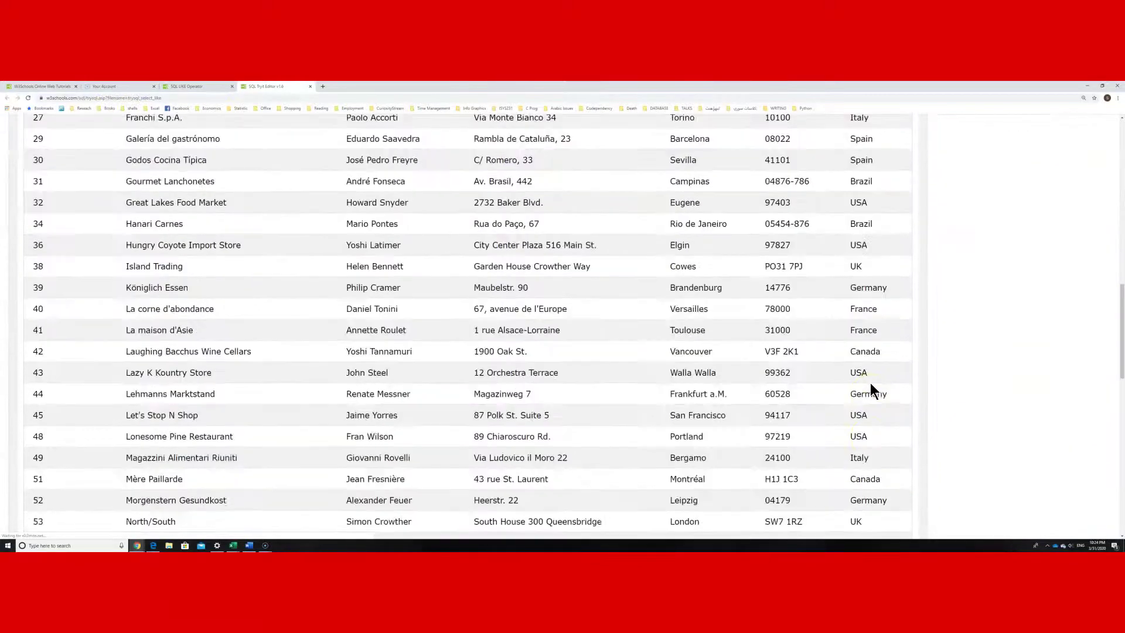
{"action": "scroll", "coordinate": [869, 383], "scroll_direction": "down", "scroll_amount": 3}
{"action": "scroll", "coordinate": [871, 383], "scroll_direction": "down", "scroll_amount": 2}
{"action": "scroll", "coordinate": [870, 382], "scroll_direction": "down", "scroll_amount": 3}
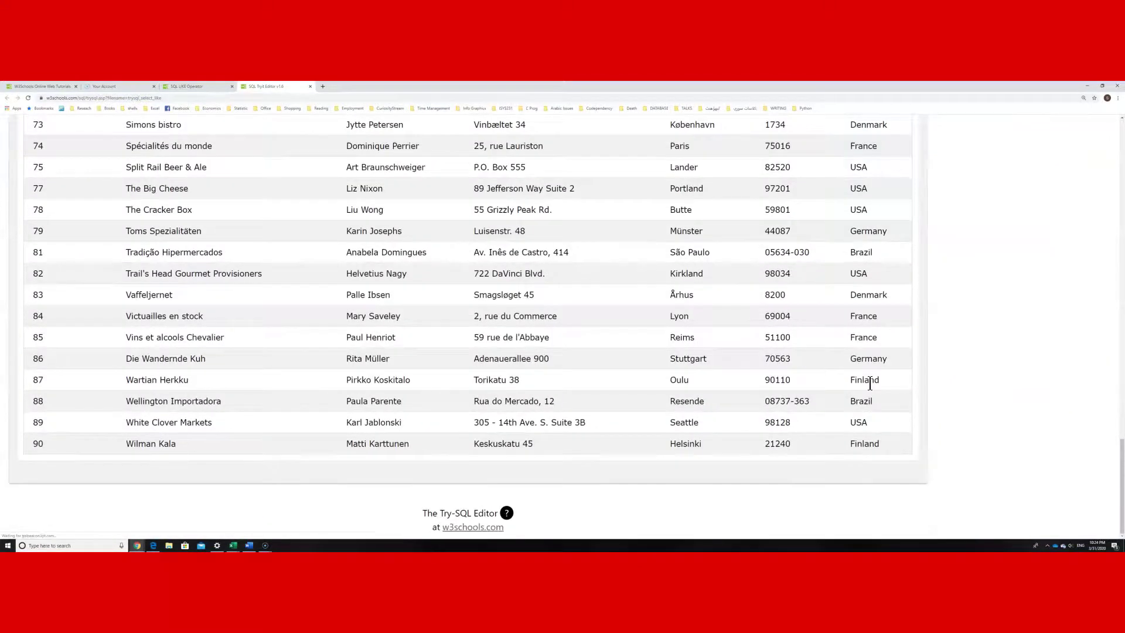
{"action": "scroll", "coordinate": [870, 383], "scroll_direction": "up", "scroll_amount": 1}
{"action": "scroll", "coordinate": [870, 384], "scroll_direction": "up", "scroll_amount": 3}
{"action": "scroll", "coordinate": [870, 384], "scroll_direction": "up", "scroll_amount": 5}
{"action": "scroll", "coordinate": [870, 385], "scroll_direction": "up", "scroll_amount": 6}
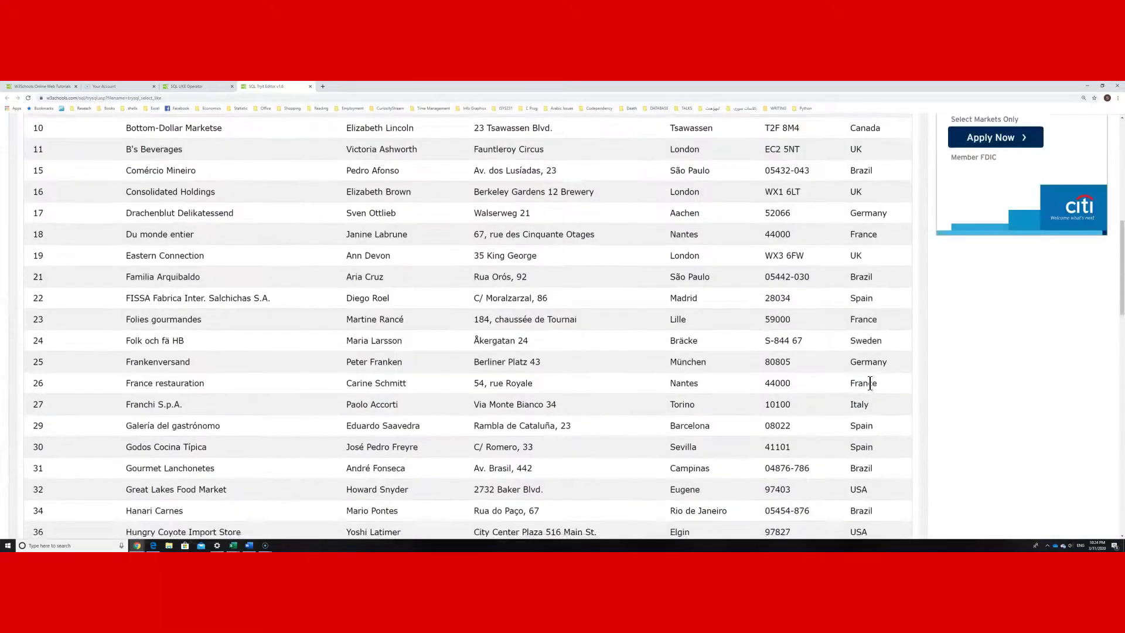
{"action": "scroll", "coordinate": [870, 385], "scroll_direction": "up", "scroll_amount": 4}
{"action": "scroll", "coordinate": [870, 385], "scroll_direction": "up", "scroll_amount": 3}
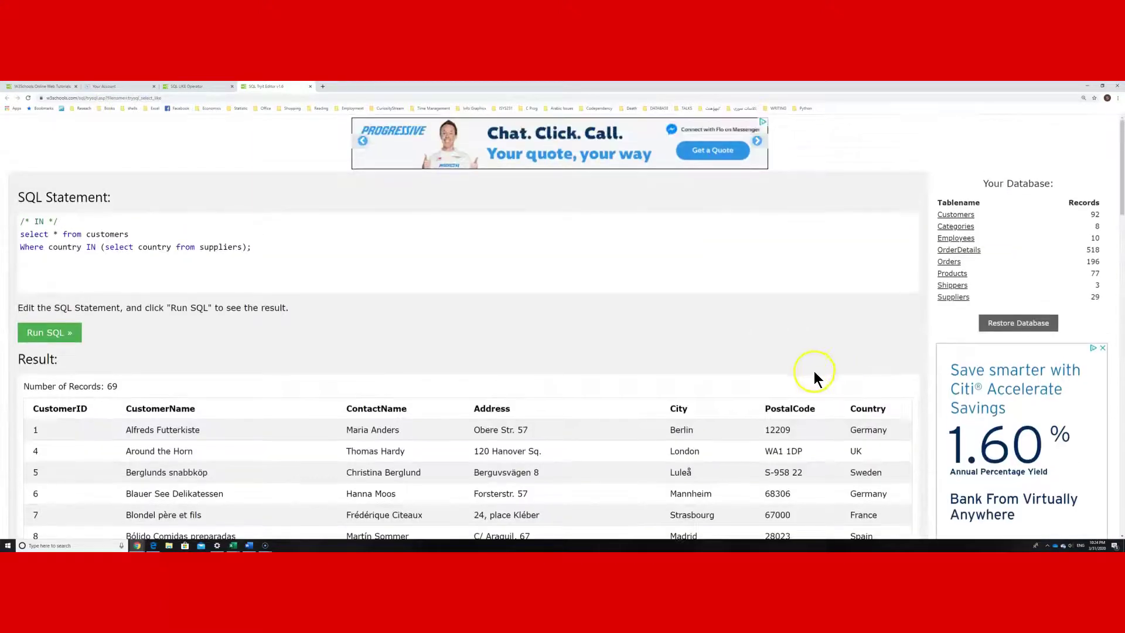
Add 'order by country', rerun for Brazil-first results, and highlight the full statement
{"action": "left_click", "coordinate": [247, 247]}
{"action": "type", "text": "order by "}
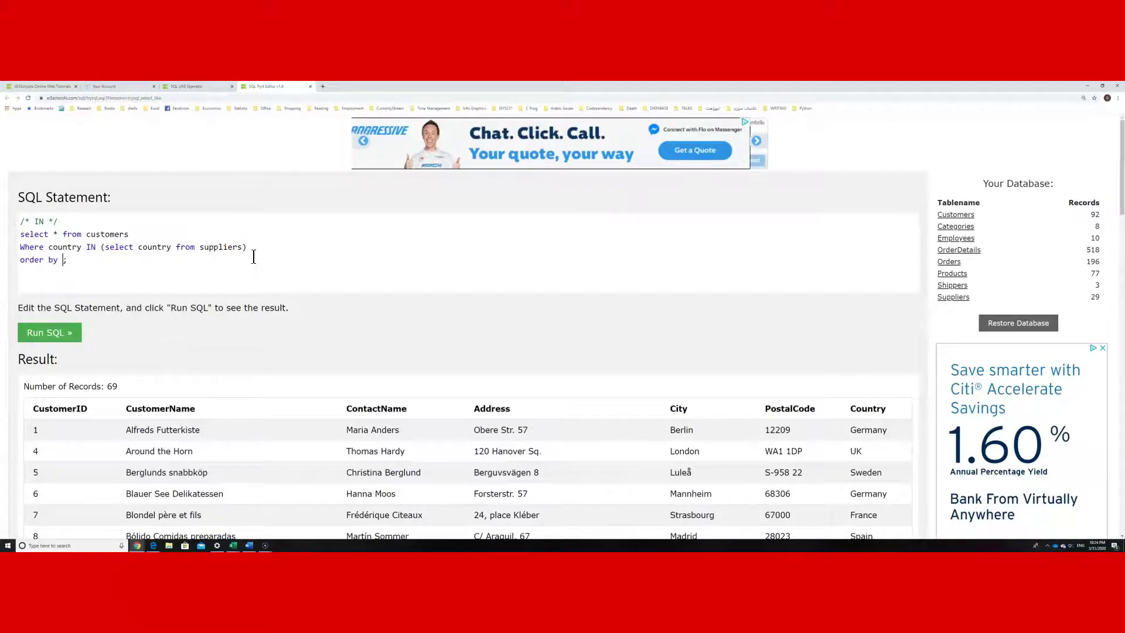
{"action": "type", "text": "country"}
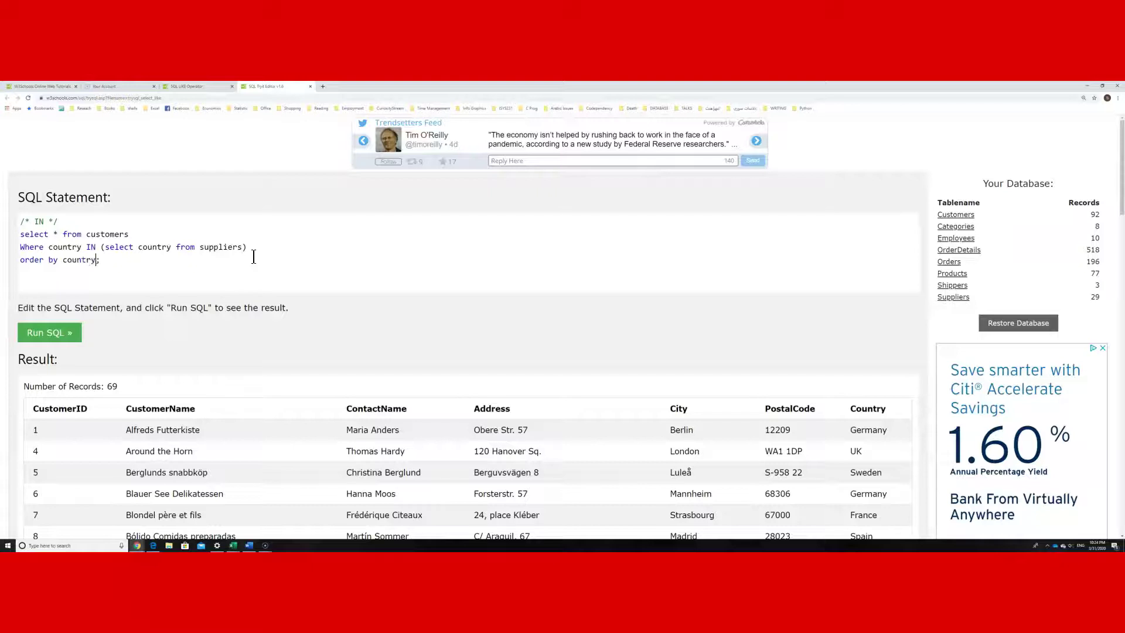
{"action": "left_click", "coordinate": [62, 332]}
{"action": "scroll", "coordinate": [708, 344], "scroll_direction": "down", "scroll_amount": 3}
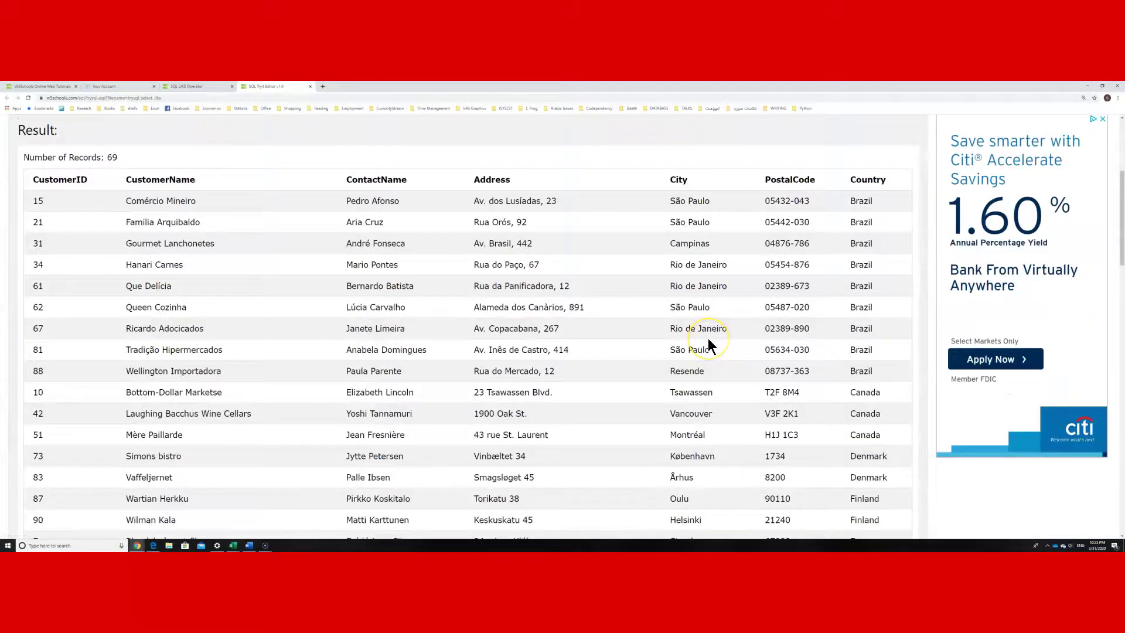
{"action": "scroll", "coordinate": [708, 340], "scroll_direction": "down", "scroll_amount": 3}
{"action": "scroll", "coordinate": [709, 340], "scroll_direction": "down", "scroll_amount": 3}
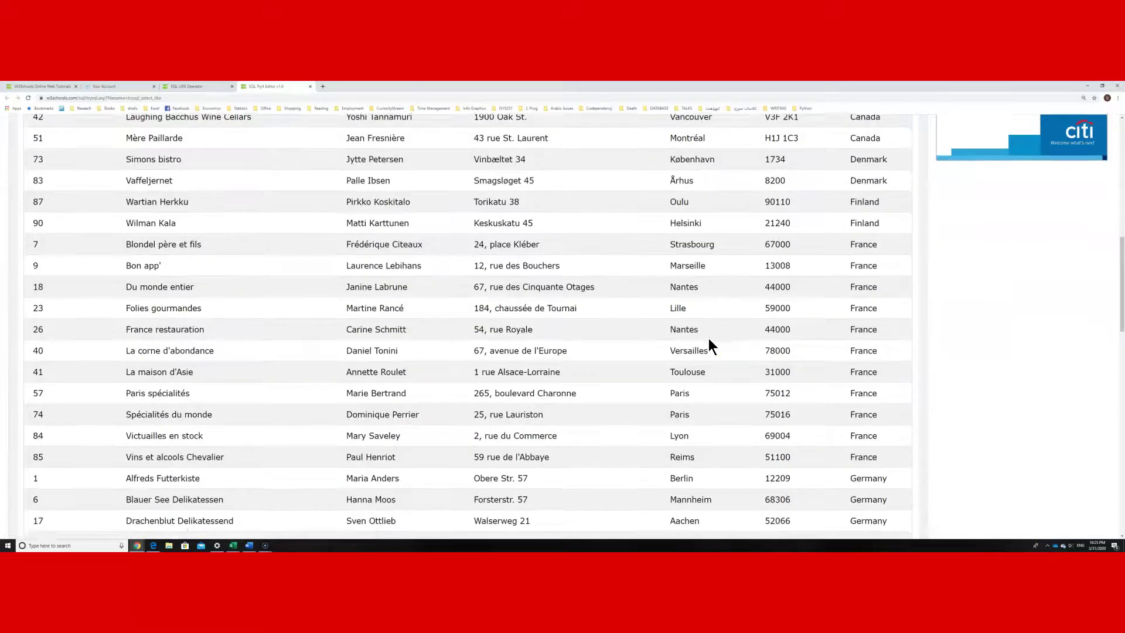
{"action": "scroll", "coordinate": [709, 339], "scroll_direction": "down", "scroll_amount": 3}
{"action": "scroll", "coordinate": [709, 340], "scroll_direction": "down", "scroll_amount": 3}
{"action": "scroll", "coordinate": [709, 344], "scroll_direction": "down", "scroll_amount": 3}
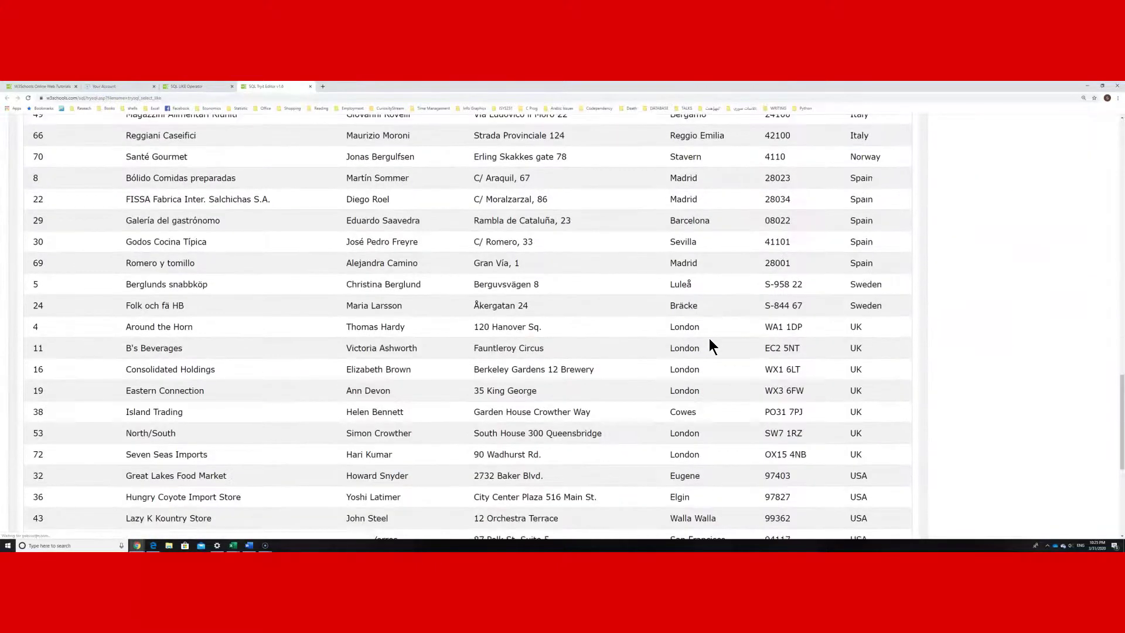
{"action": "scroll", "coordinate": [709, 345], "scroll_direction": "down", "scroll_amount": 3}
{"action": "scroll", "coordinate": [568, 212], "scroll_direction": "up", "scroll_amount": 5}
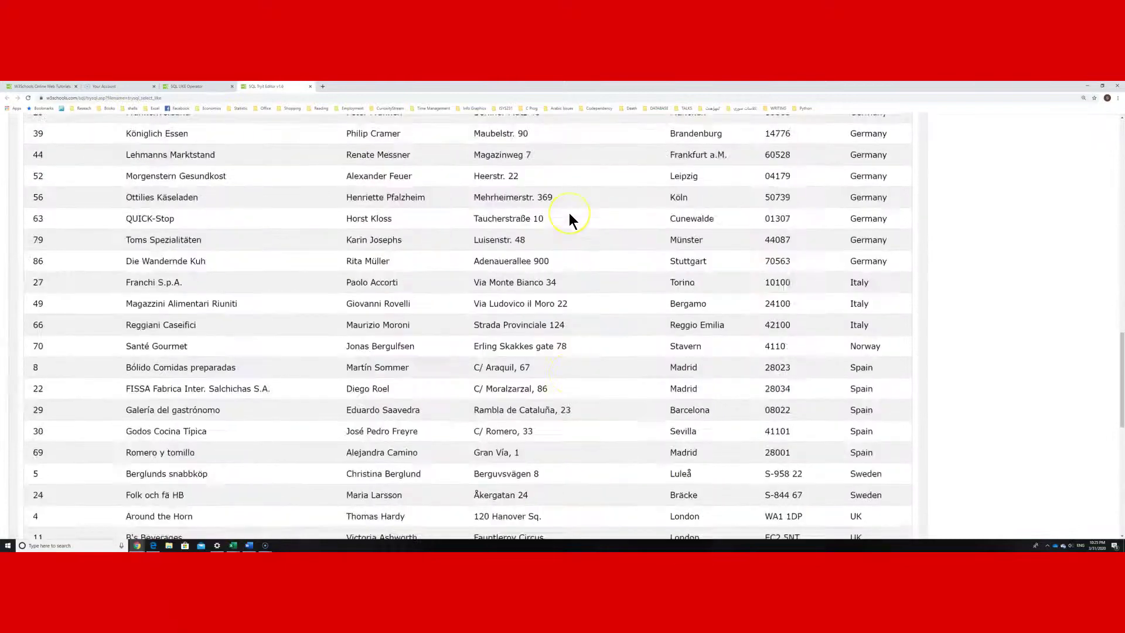
{"action": "scroll", "coordinate": [568, 213], "scroll_direction": "up", "scroll_amount": 3}
{"action": "scroll", "coordinate": [568, 214], "scroll_direction": "up", "scroll_amount": 5}
{"action": "scroll", "coordinate": [568, 212], "scroll_direction": "up", "scroll_amount": 3}
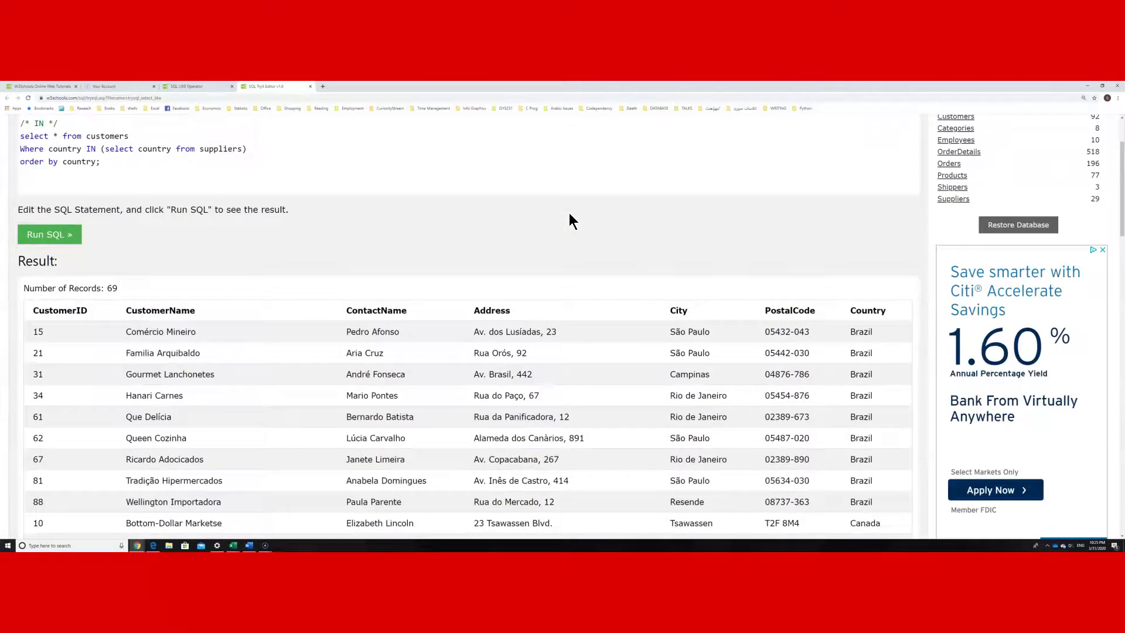
{"action": "scroll", "coordinate": [569, 213], "scroll_direction": "up", "scroll_amount": 2}
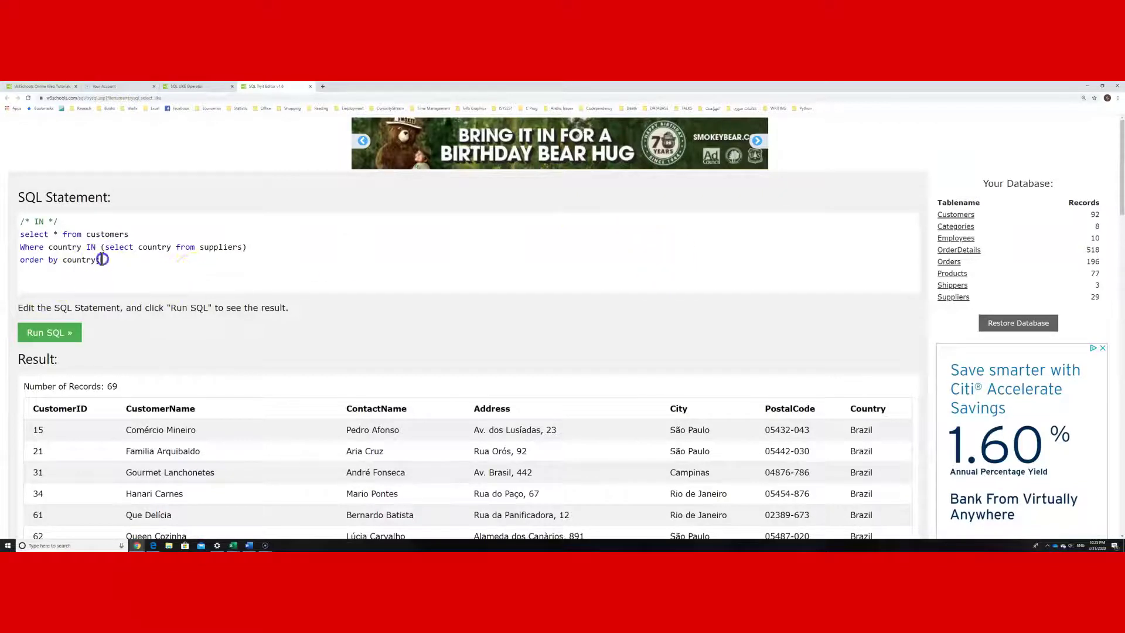
{"action": "left_click_drag", "start_coordinate": [101, 260], "coordinate": [17, 238]}
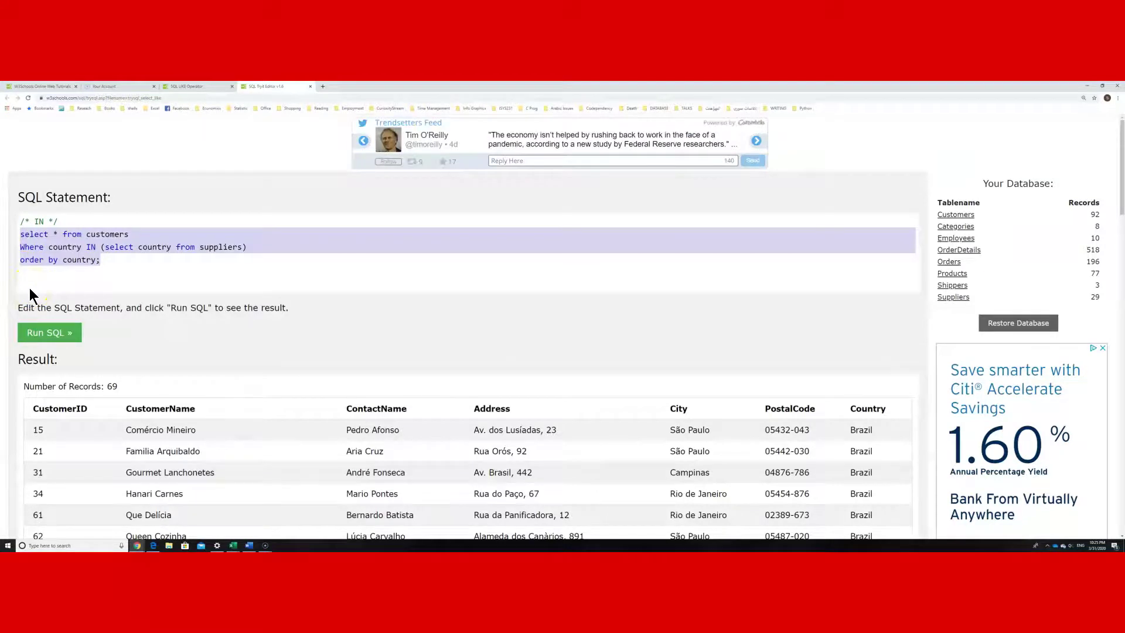
Replace the old query with one filtering customers by supplier countries LIKE 'G%'
{"action": "key", "text": "BackSpace"}
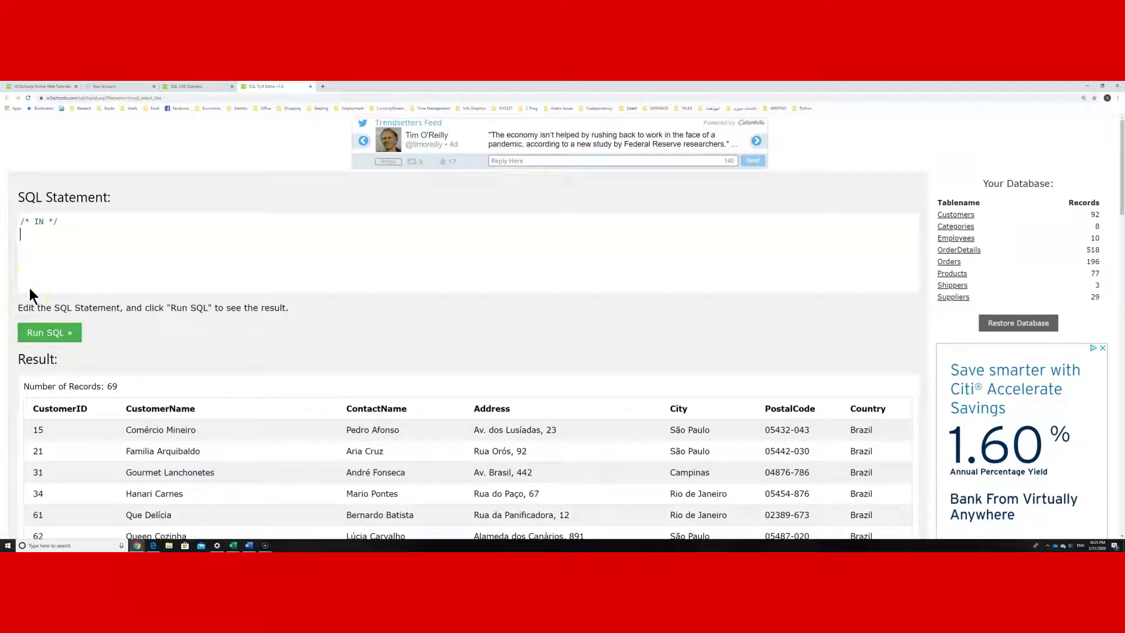
{"action": "type", "text": "select"}
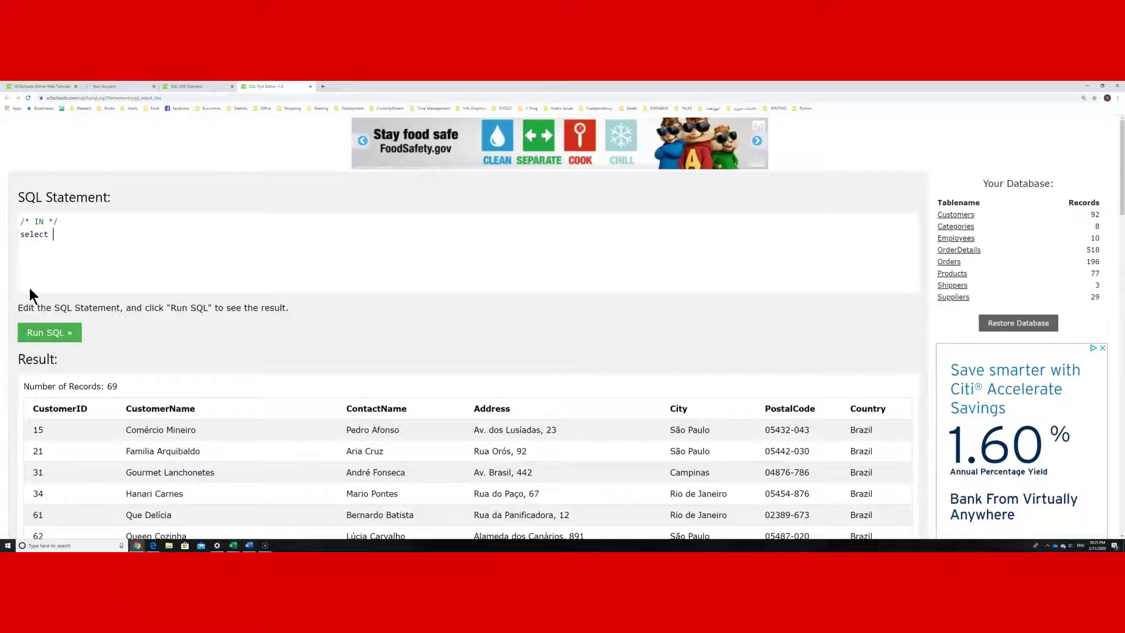
{"action": "type", "text": " * from c"}
{"action": "type", "text": "ountry"}
{"action": "key", "text": "BackSpace"}
{"action": "key", "text": "BackSpace"}
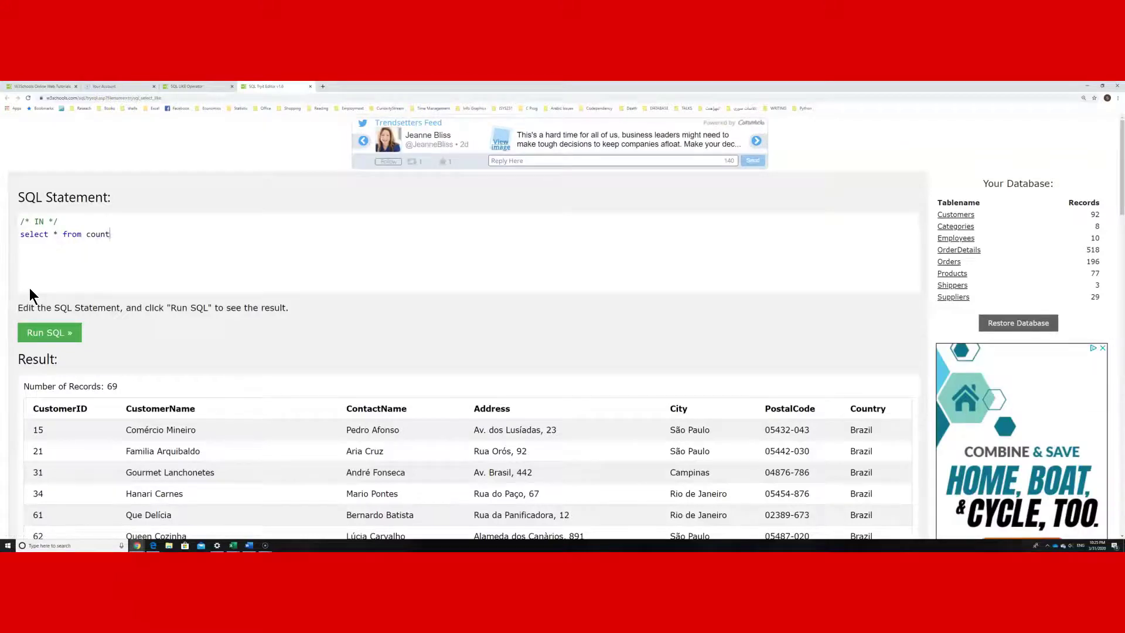
{"action": "key", "text": "BackSpace"}
{"action": "key", "text": "BackSpace"}
{"action": "key", "text": "BackSpace"}
{"action": "key", "text": "BackSpace"}
{"action": "type", "text": "custom"}
{"action": "type", "text": "ers"}
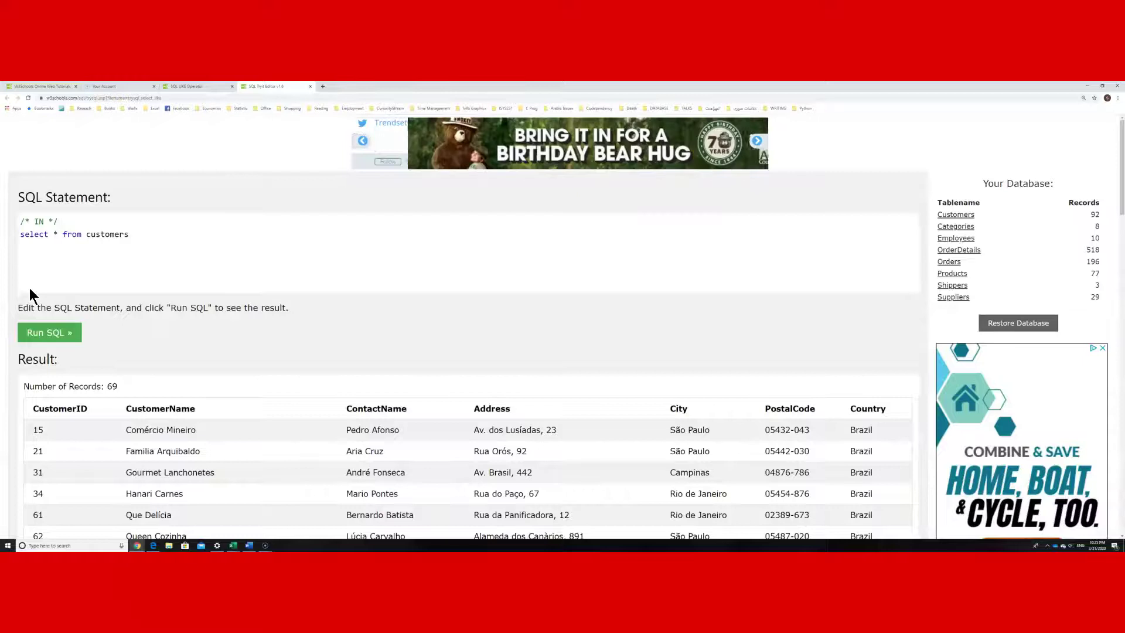
{"action": "key", "text": "Return"}
{"action": "type", "text": "Where "}
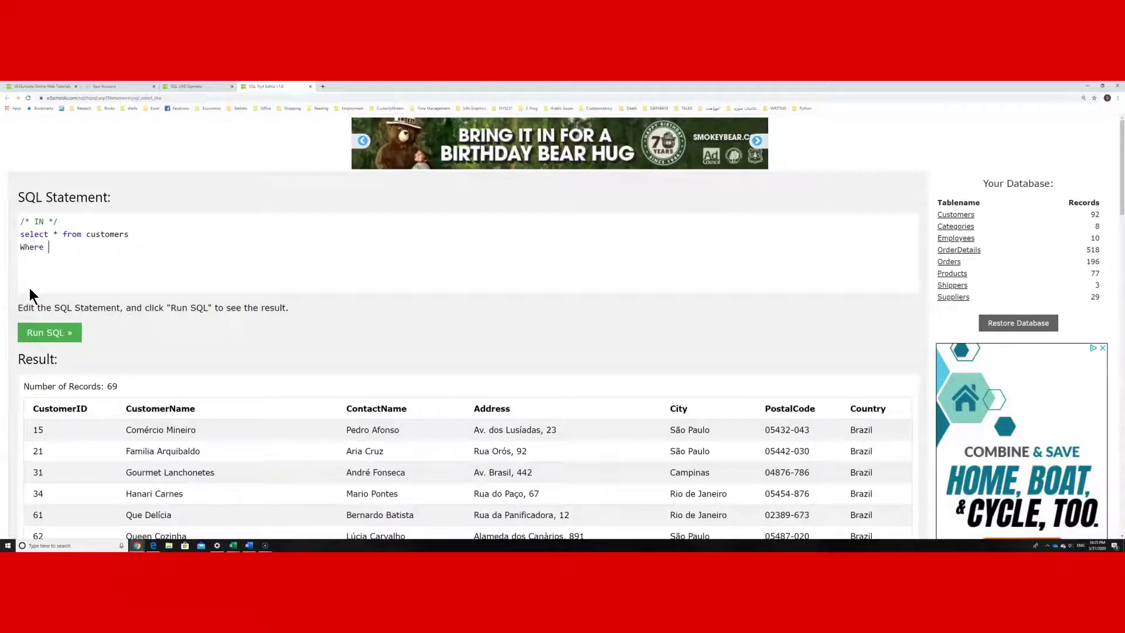
{"action": "type", "text": "country"}
{"action": "type", "text": " in (sele"}
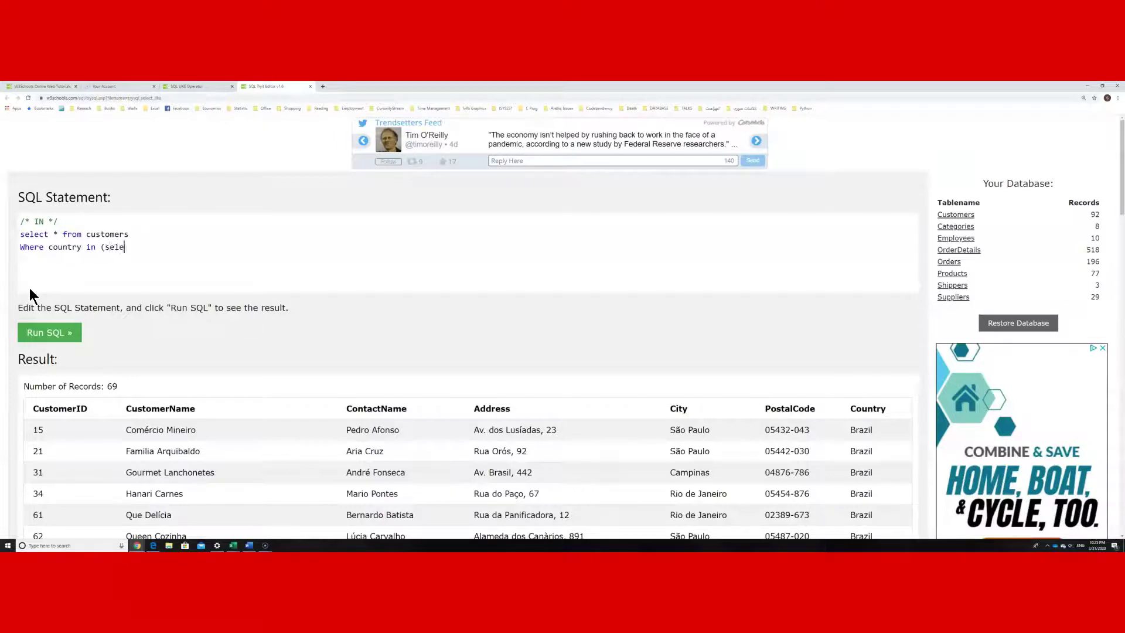
{"action": "type", "text": "ct coun"}
{"action": "type", "text": "try from "}
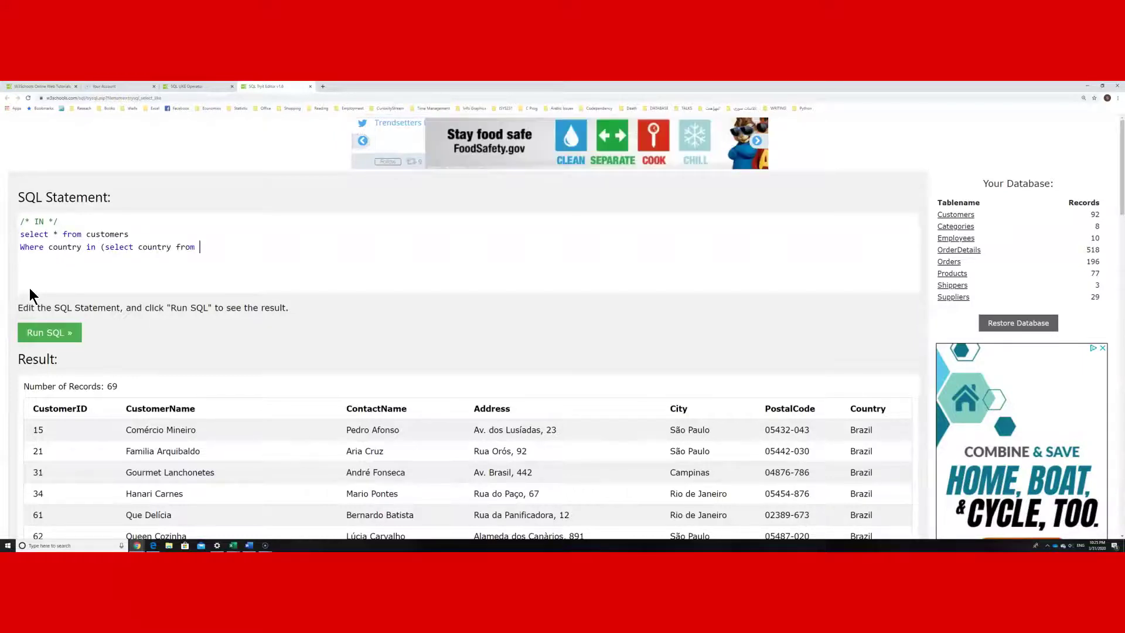
{"action": "type", "text": "supplie"}
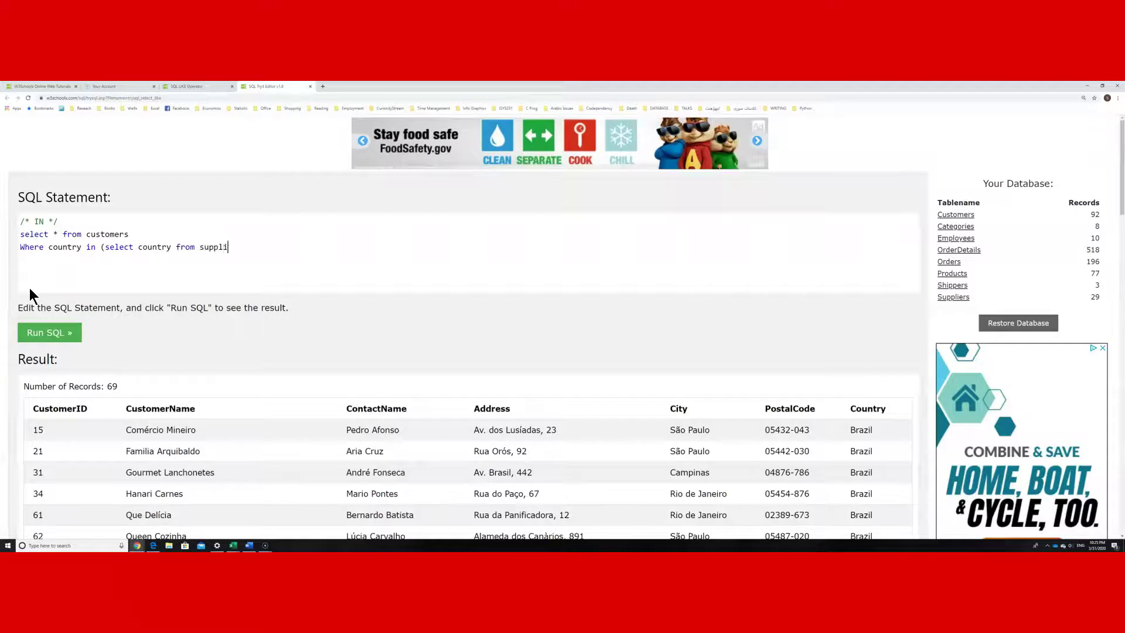
{"action": "type", "text": "r"}
{"action": "type", "text": " where"}
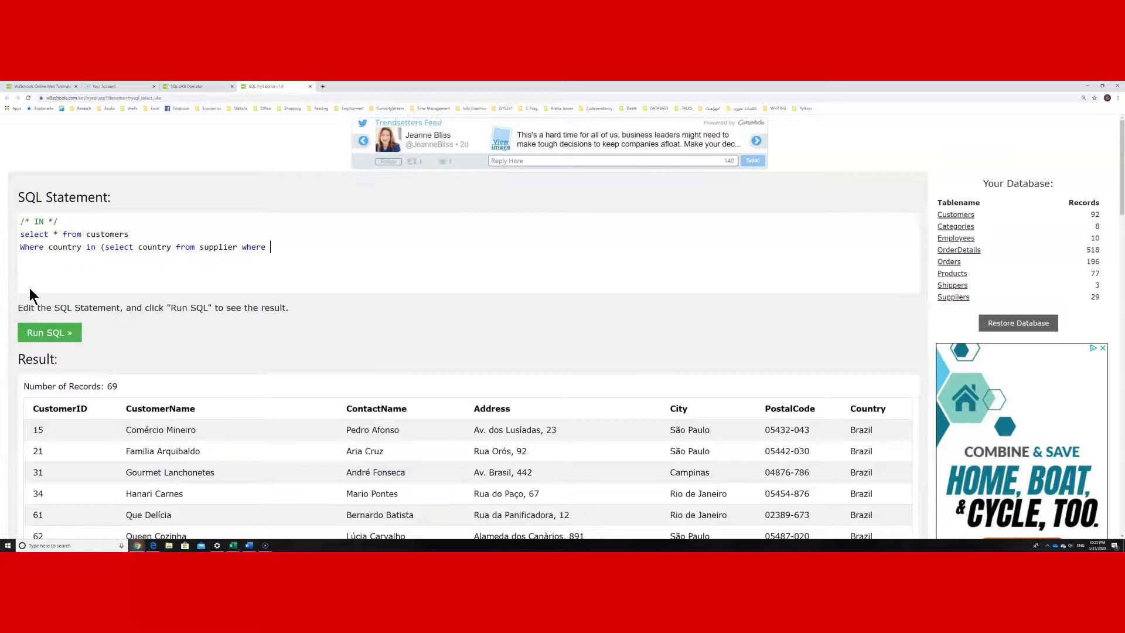
{"action": "type", "text": " country"}
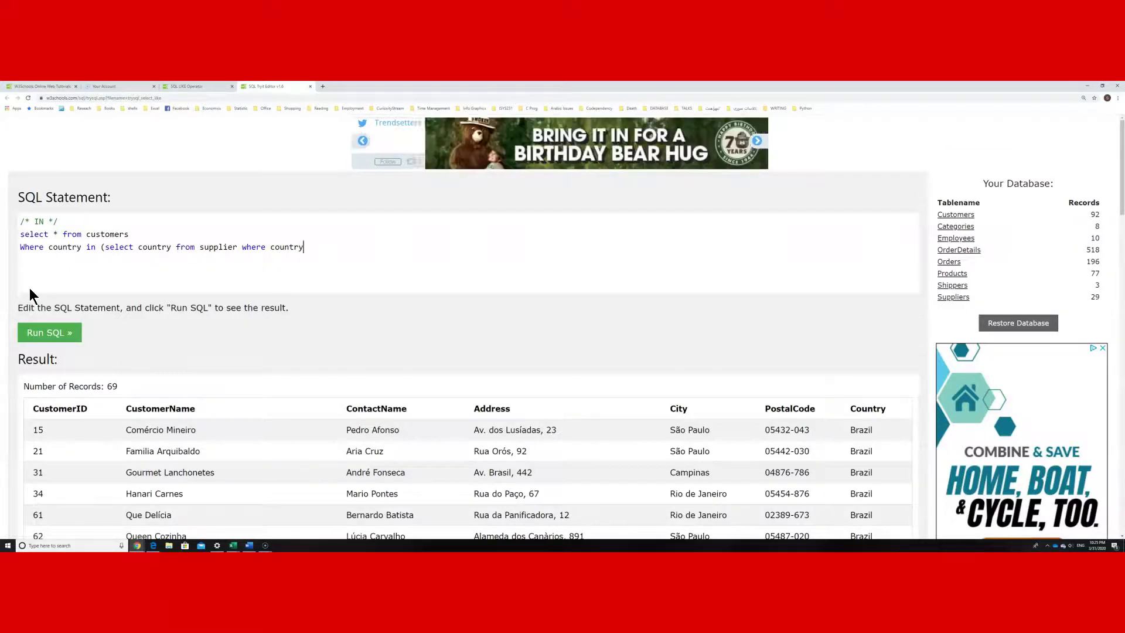
{"action": "type", "text": " LIKE "}
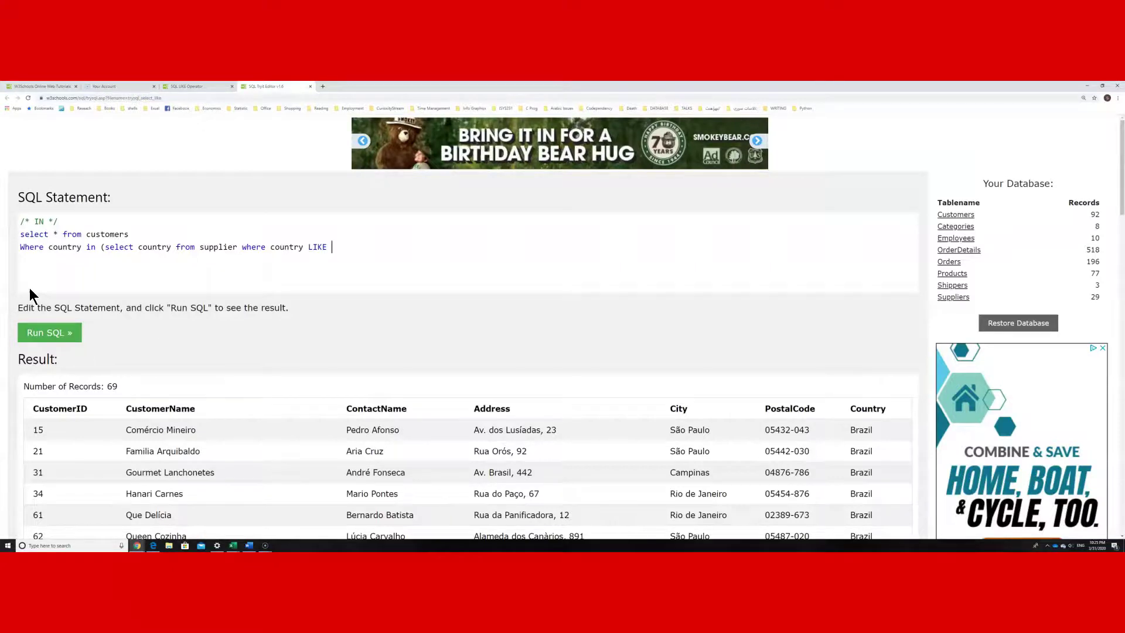
{"action": "type", "text": "'G%');"}
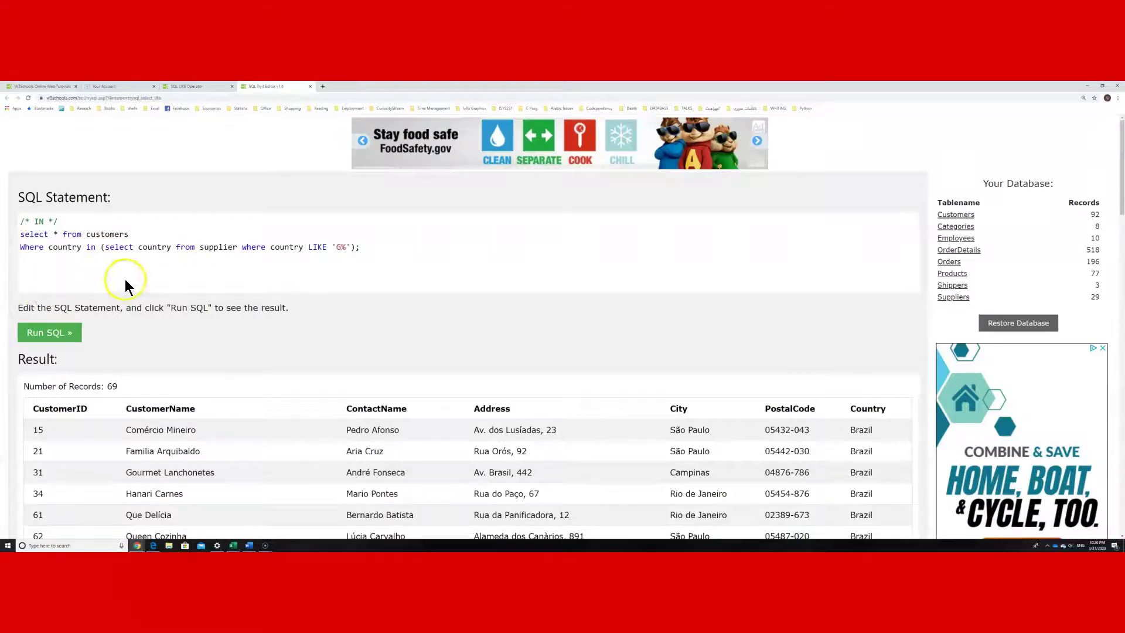
Run the LIKE 'G%' subquery query and dismiss the 'no such table: supplier' alert
{"action": "left_click_drag", "start_coordinate": [103, 247], "coordinate": [349, 246]}
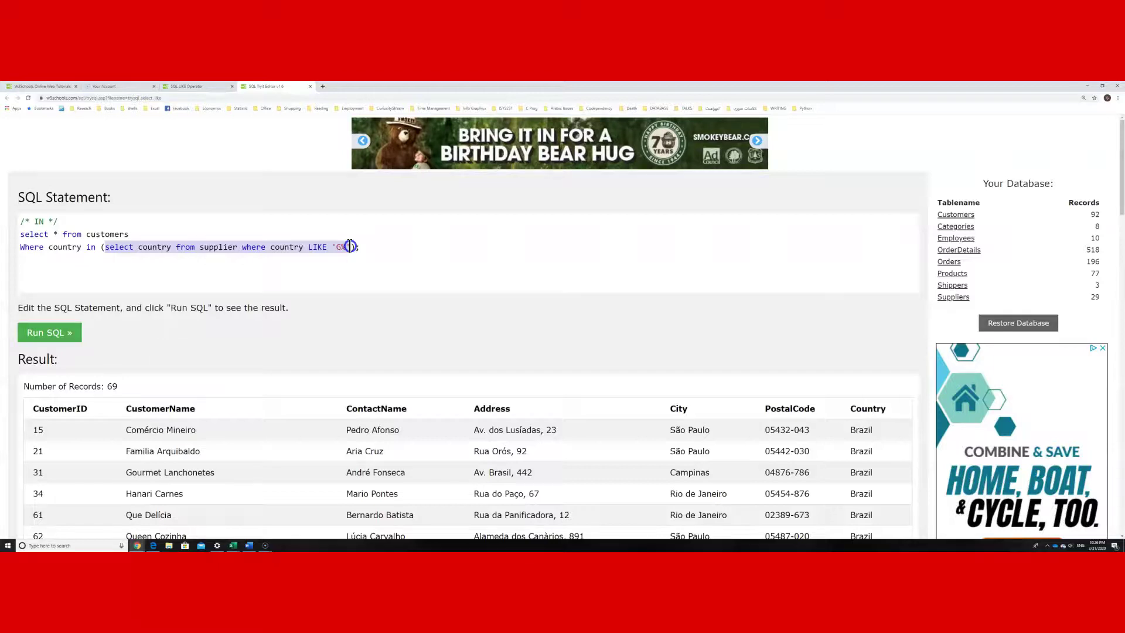
{"action": "left_click", "coordinate": [348, 246]}
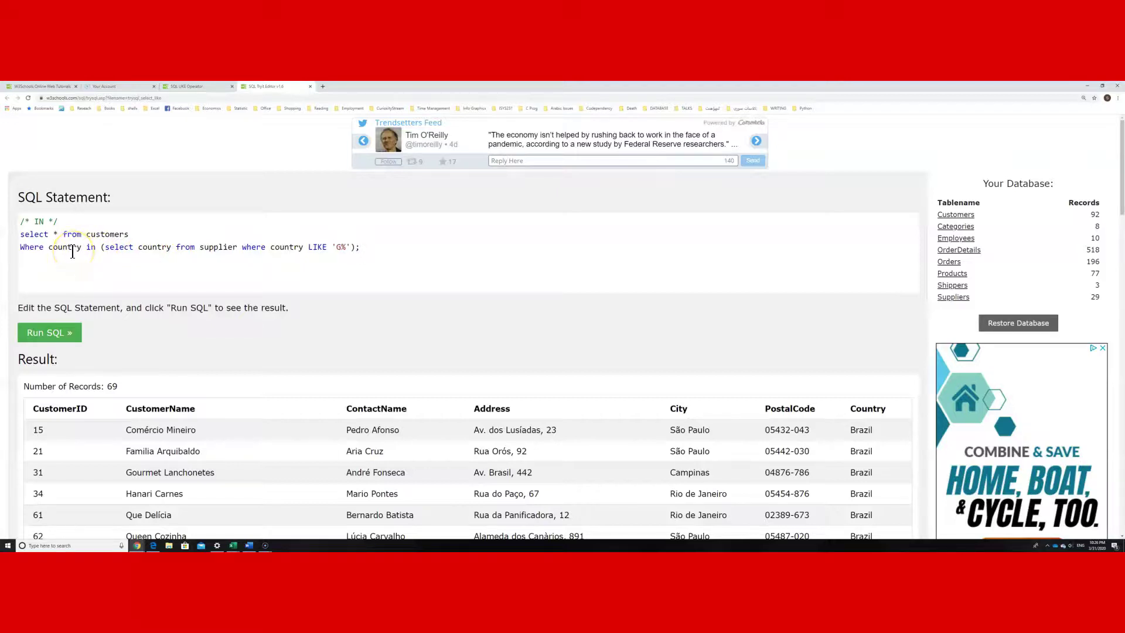
{"action": "left_click", "coordinate": [91, 246]}
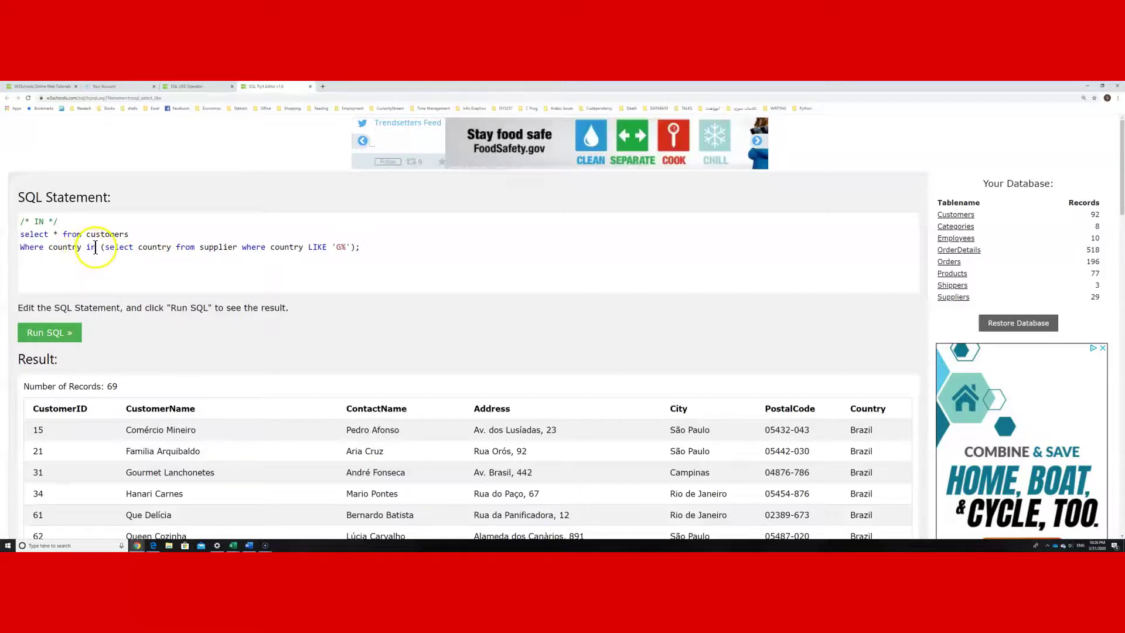
{"action": "left_click", "coordinate": [63, 334]}
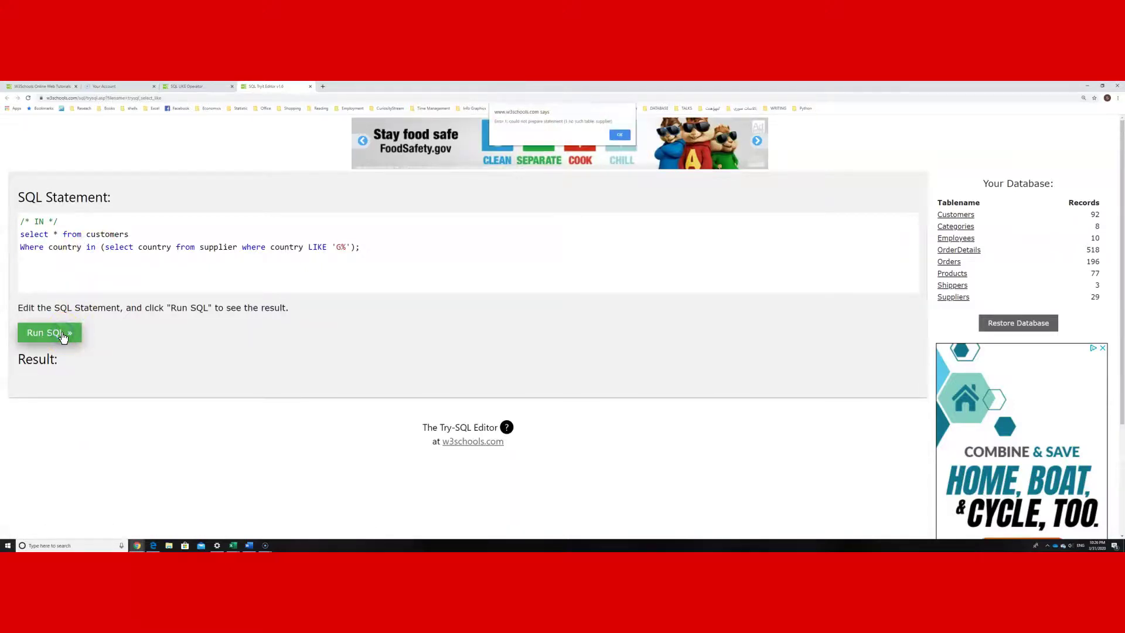
{"action": "left_click", "coordinate": [559, 130]}
{"action": "left_click", "coordinate": [616, 136]}
Change 'supplier' to 'suppliers' and rerun, returning 11 German customers
{"action": "left_click", "coordinate": [236, 246]}
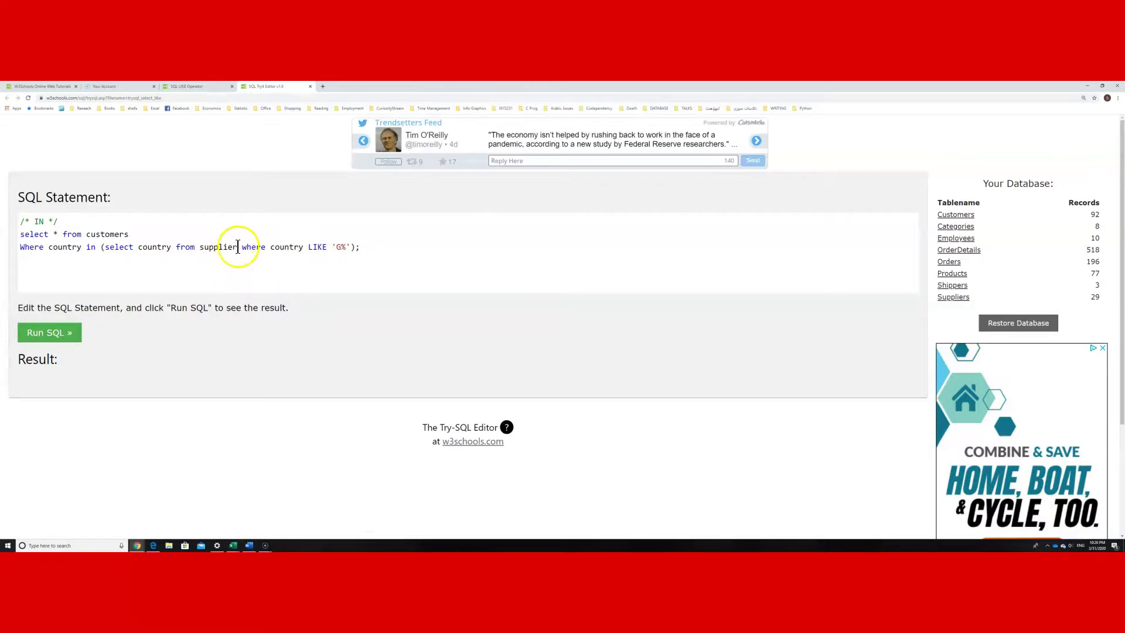
{"action": "type", "text": "s"}
{"action": "left_click", "coordinate": [64, 335]}
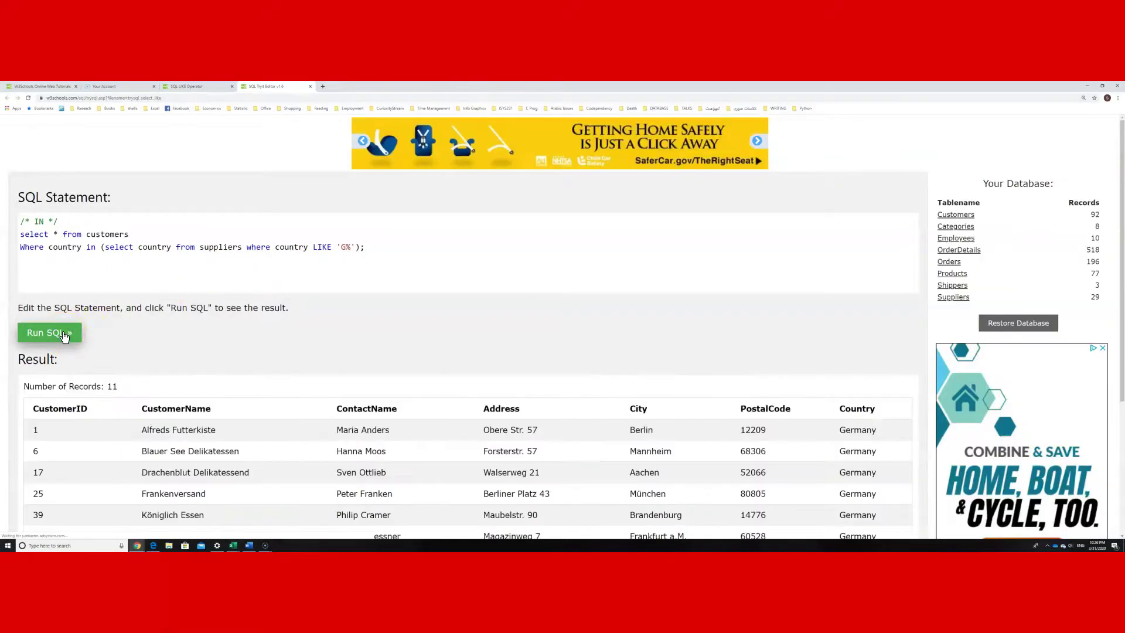
{"action": "scroll", "coordinate": [364, 307], "scroll_direction": "down", "scroll_amount": 2}
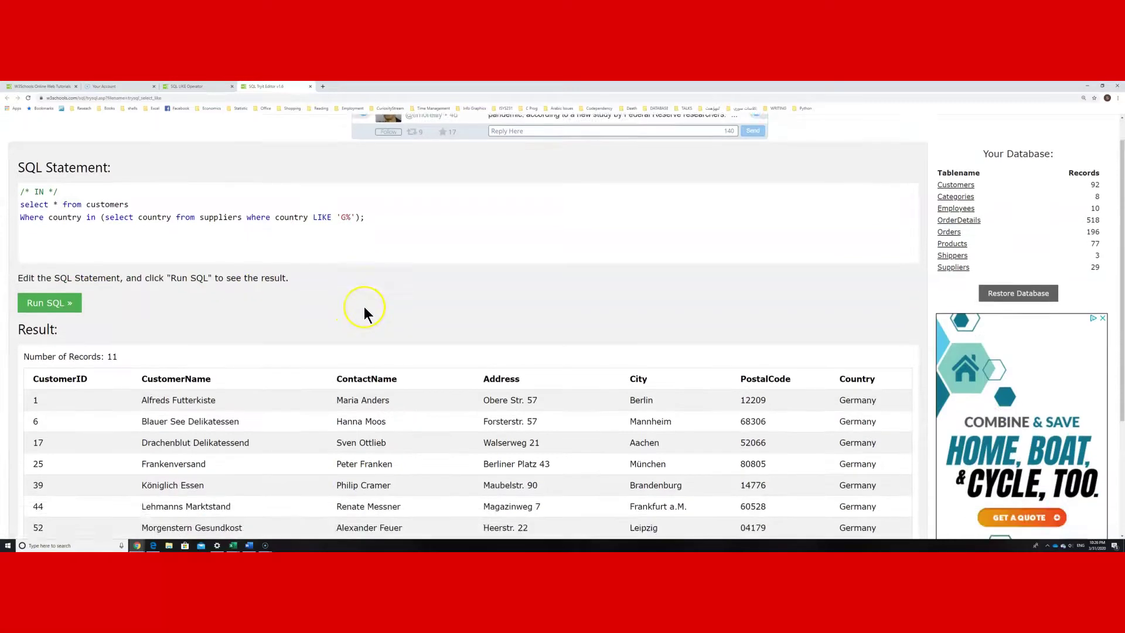
{"action": "scroll", "coordinate": [363, 313], "scroll_direction": "down", "scroll_amount": 1}
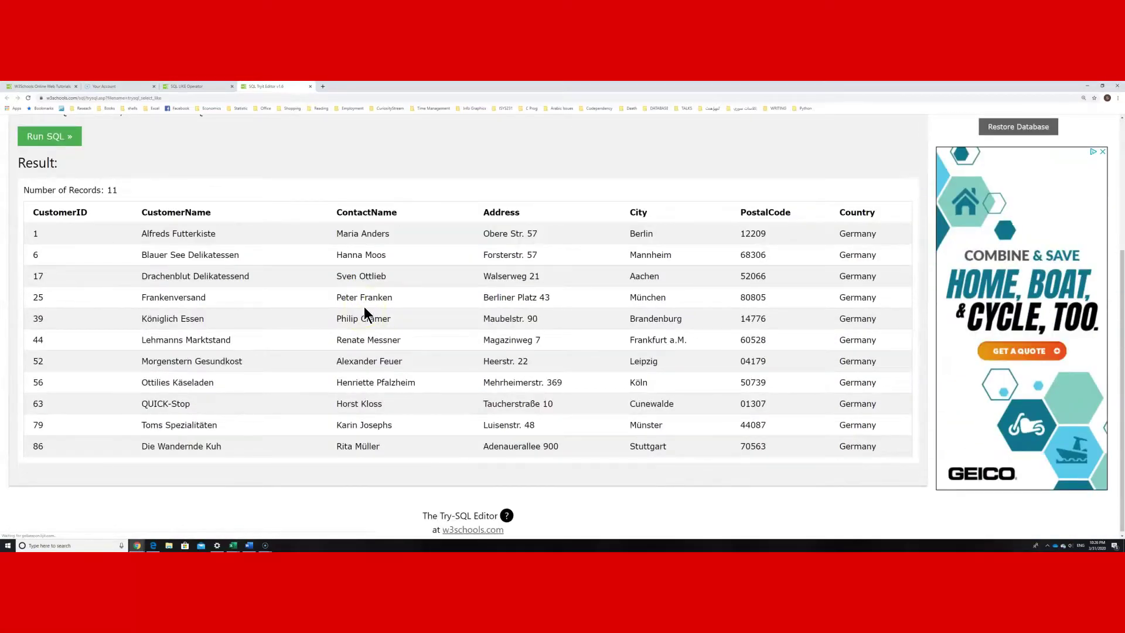
{"action": "scroll", "coordinate": [365, 307], "scroll_direction": "up", "scroll_amount": 1}
{"action": "scroll", "coordinate": [364, 307], "scroll_direction": "up", "scroll_amount": 1}
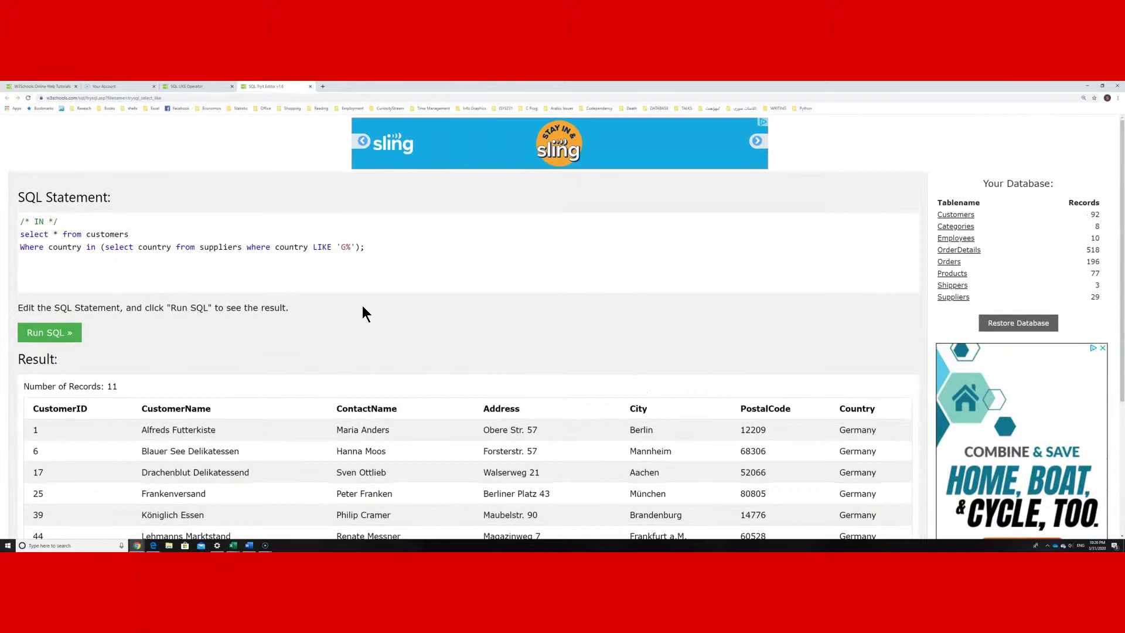
Replace 'G%' with 'U%' in the LIKE pattern and rerun for 20 UK/USA customers
{"action": "left_click_drag", "start_coordinate": [363, 247], "coordinate": [347, 247]}
{"action": "triple_click", "coordinate": [347, 247]}
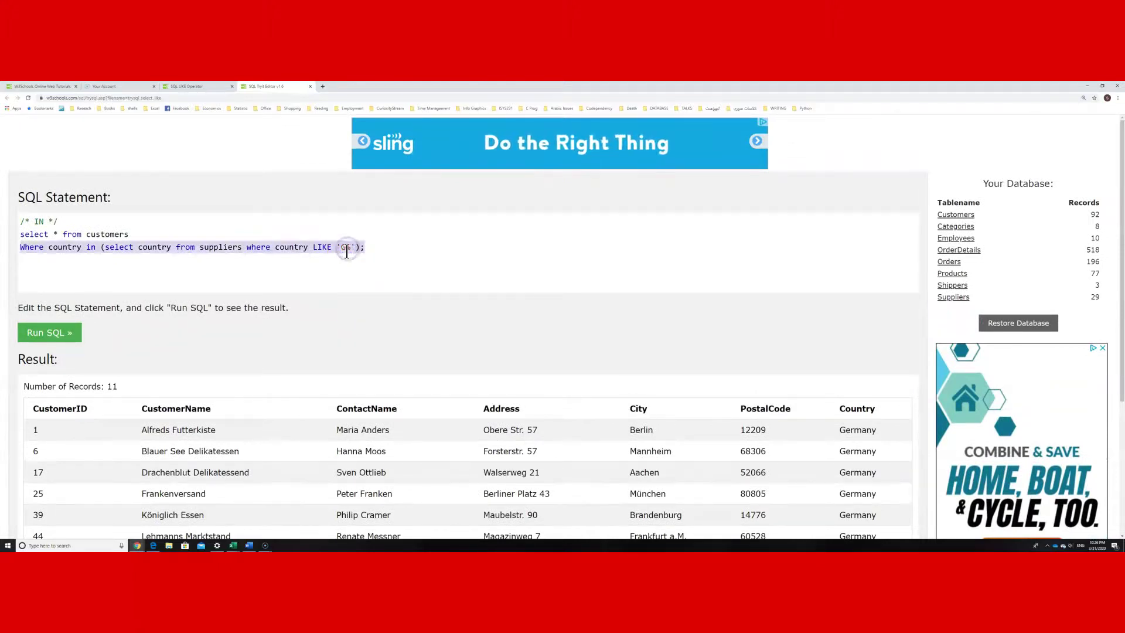
{"action": "left_click", "coordinate": [346, 247]}
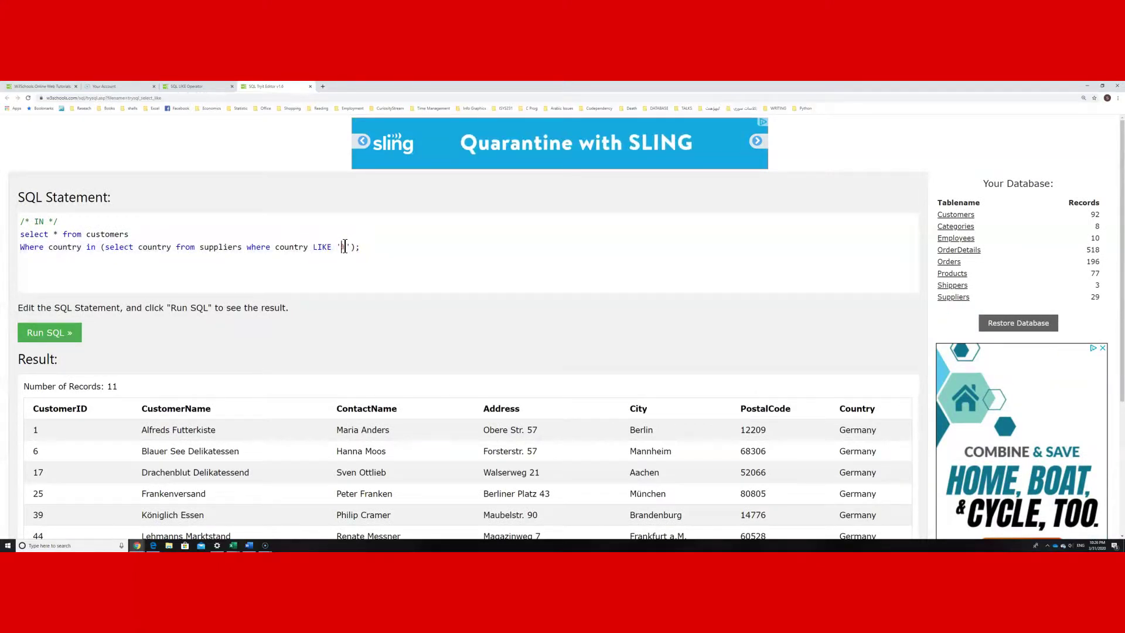
{"action": "type", "text": "U"}
{"action": "left_click", "coordinate": [54, 333]}
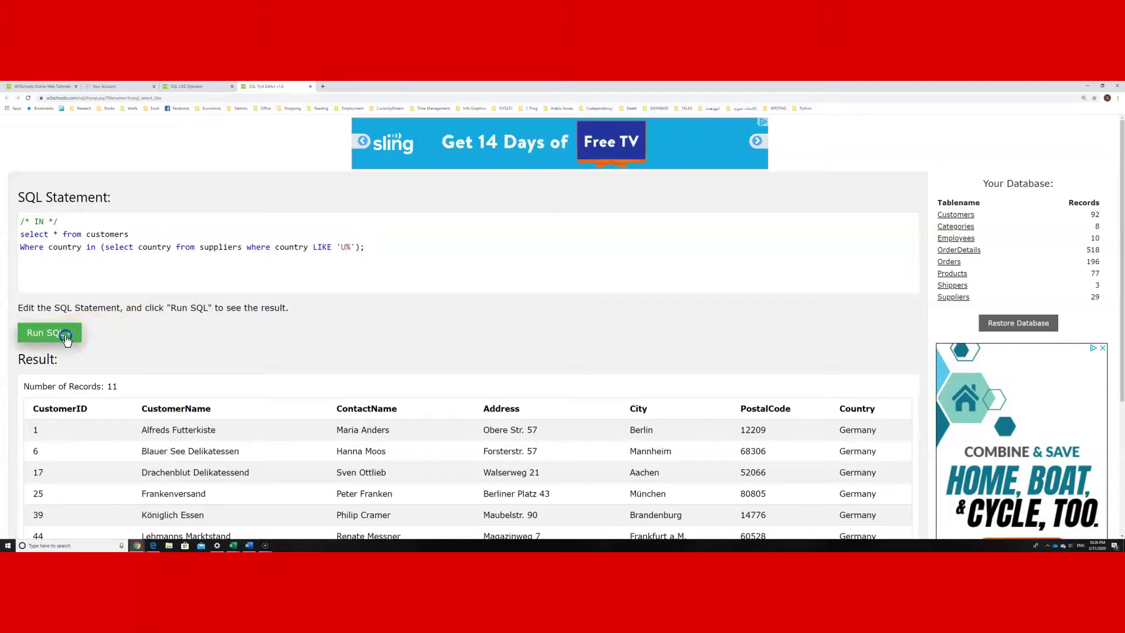
{"action": "scroll", "coordinate": [579, 401], "scroll_direction": "down", "scroll_amount": 3}
{"action": "scroll", "coordinate": [578, 401], "scroll_direction": "down", "scroll_amount": 2}
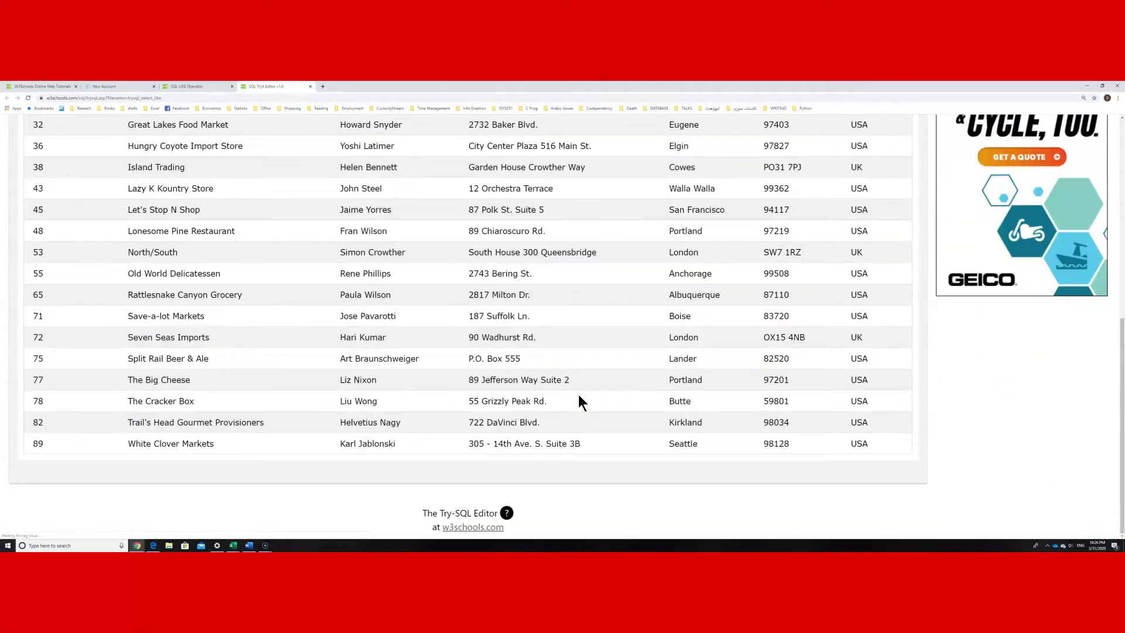
{"action": "scroll", "coordinate": [544, 386], "scroll_direction": "up", "scroll_amount": 2}
{"action": "scroll", "coordinate": [510, 382], "scroll_direction": "up", "scroll_amount": 2}
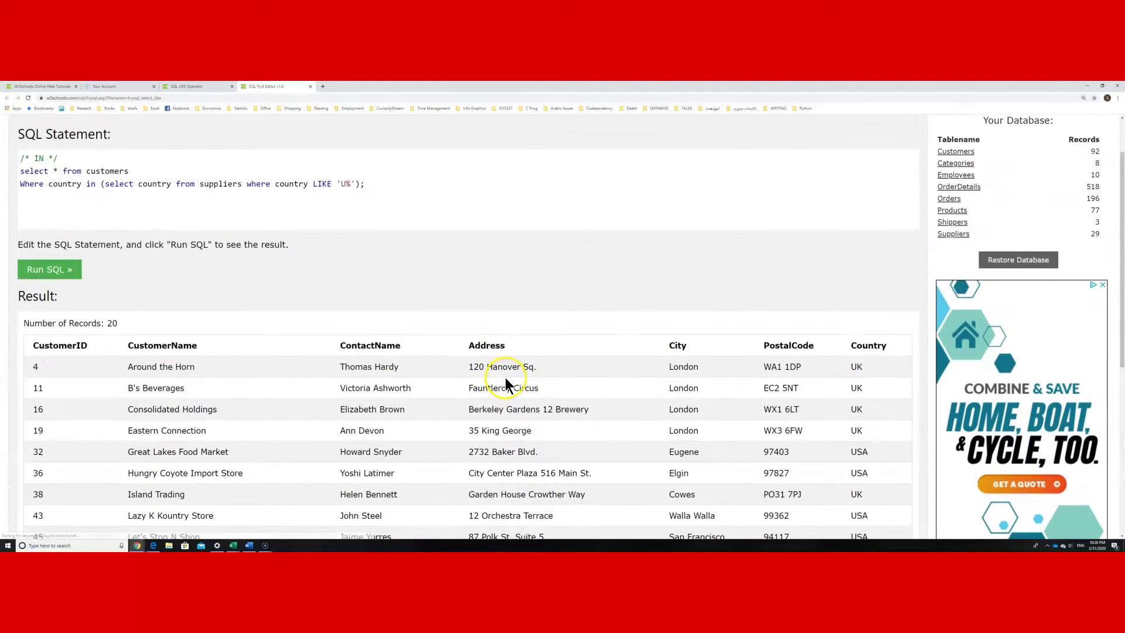